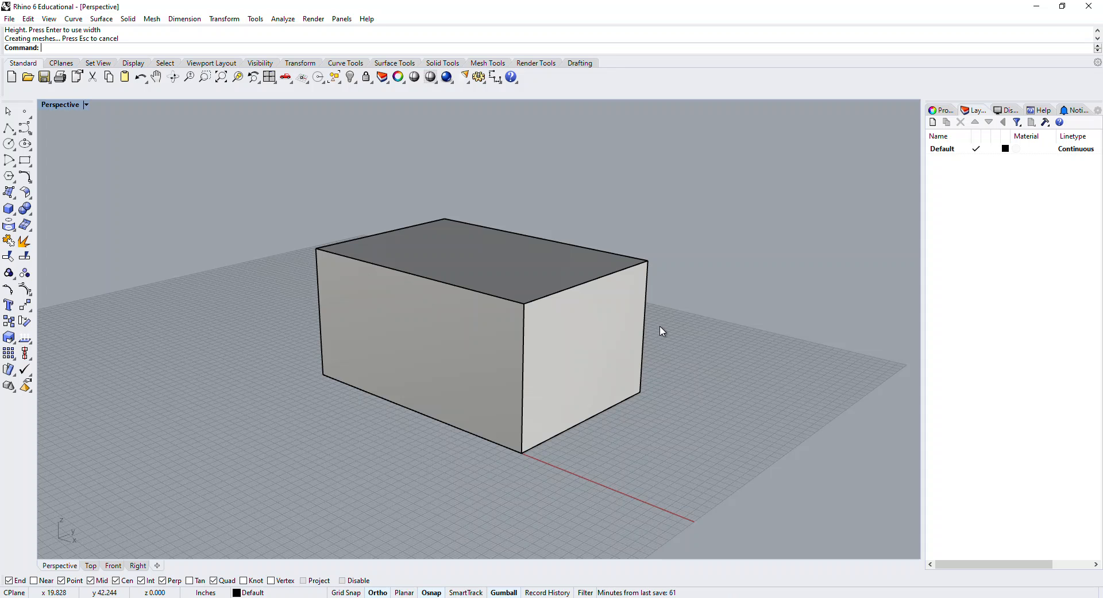
Step: Draw a straight polyline lengthwise across the front part of the box in the Top view, extending past both ends
{"action": "right_click_drag", "start_coordinate": [333, 227], "coordinate": [377, 226]}
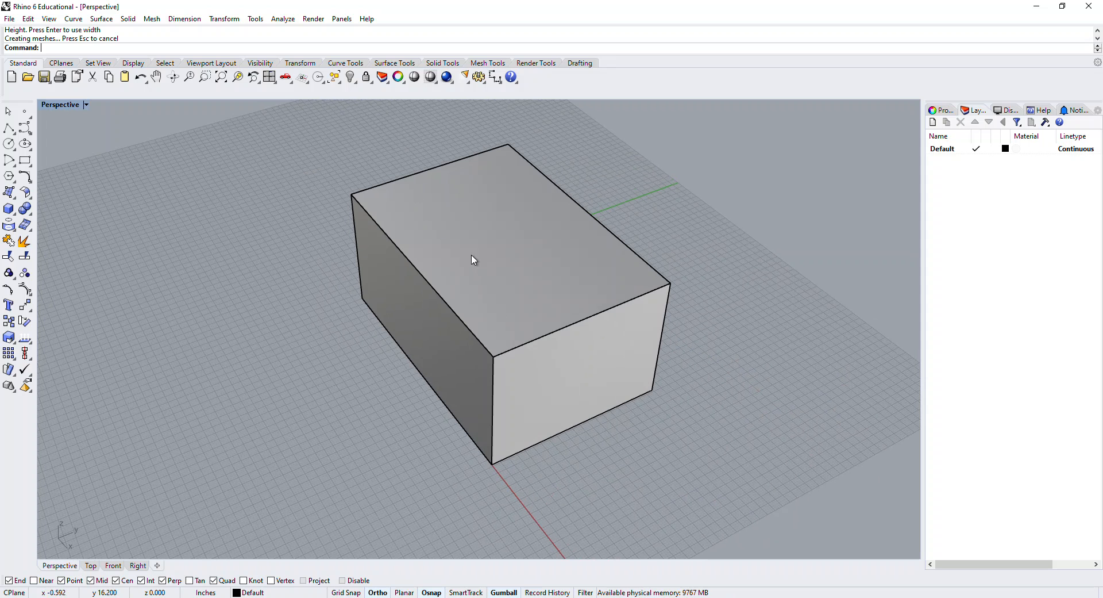
{"action": "left_click", "coordinate": [9, 127]}
{"action": "double_click", "coordinate": [80, 105]}
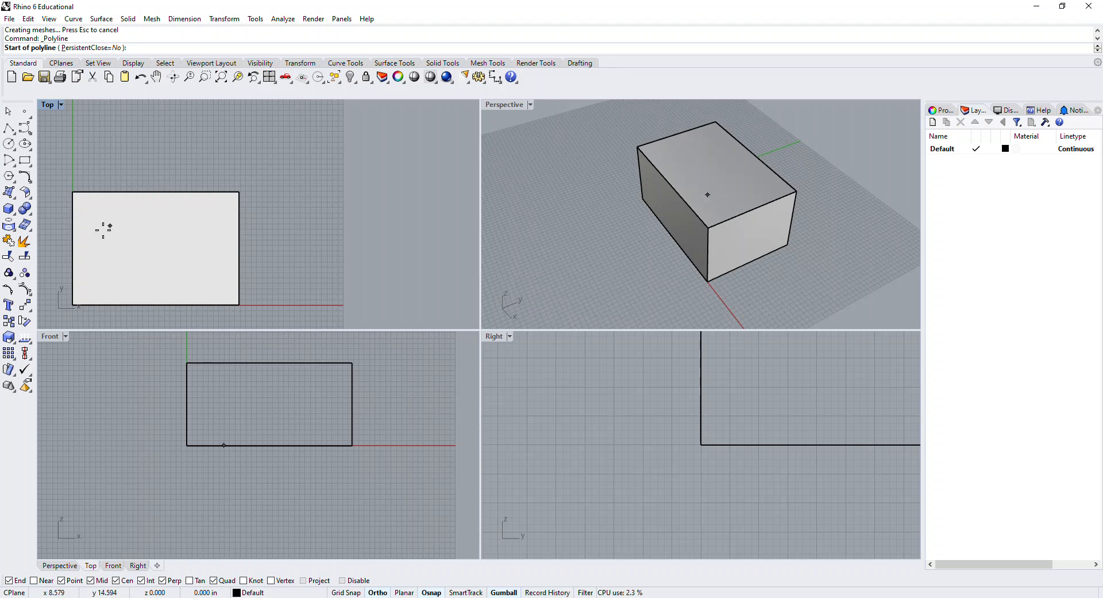
{"action": "left_click", "coordinate": [61, 276]}
{"action": "left_click", "coordinate": [355, 276]}
{"action": "key", "text": "Return"}
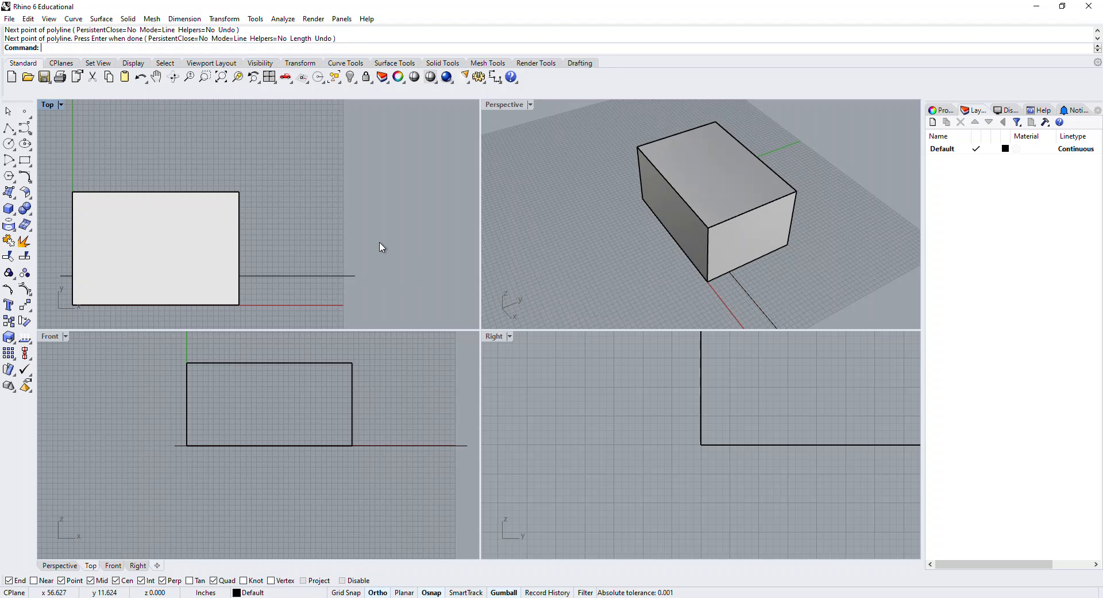
Step: Move the cutting line straight up until it sits above the top of the box
{"action": "left_click", "coordinate": [741, 286]}
{"action": "left_click_drag", "start_coordinate": [716, 204], "coordinate": [745, 138]}
{"action": "key", "text": "Escape"}
{"action": "right_click_drag", "start_coordinate": [782, 189], "coordinate": [800, 165]}
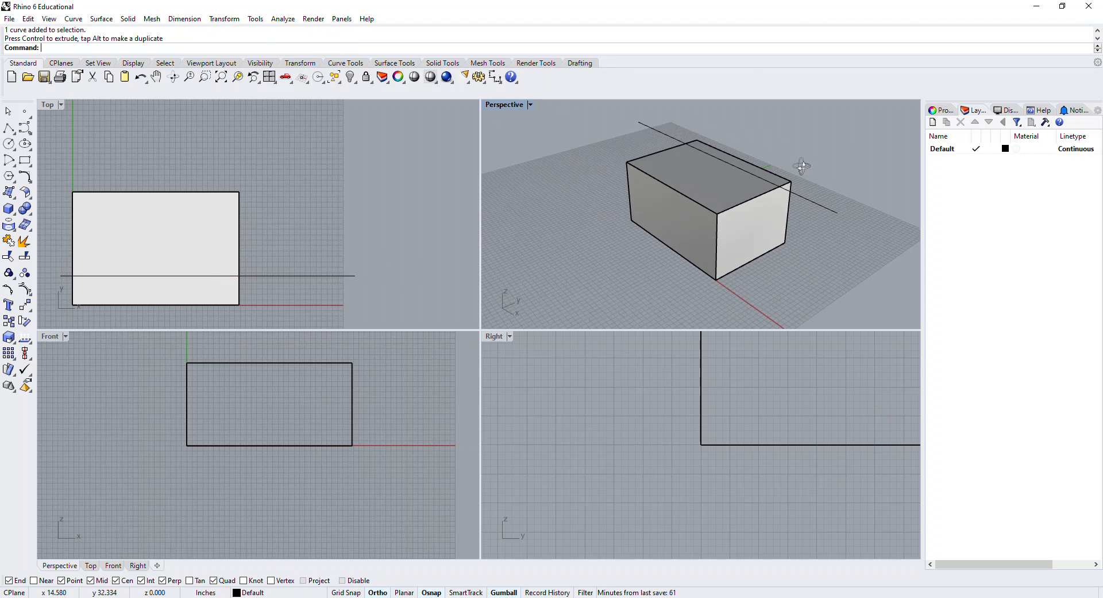
Step: Extrude the raised line downward past the underside of the box to form a vertical cutting surface
{"action": "left_click", "coordinate": [240, 276]}
{"action": "type", "text": "ExtrudeCrv"}
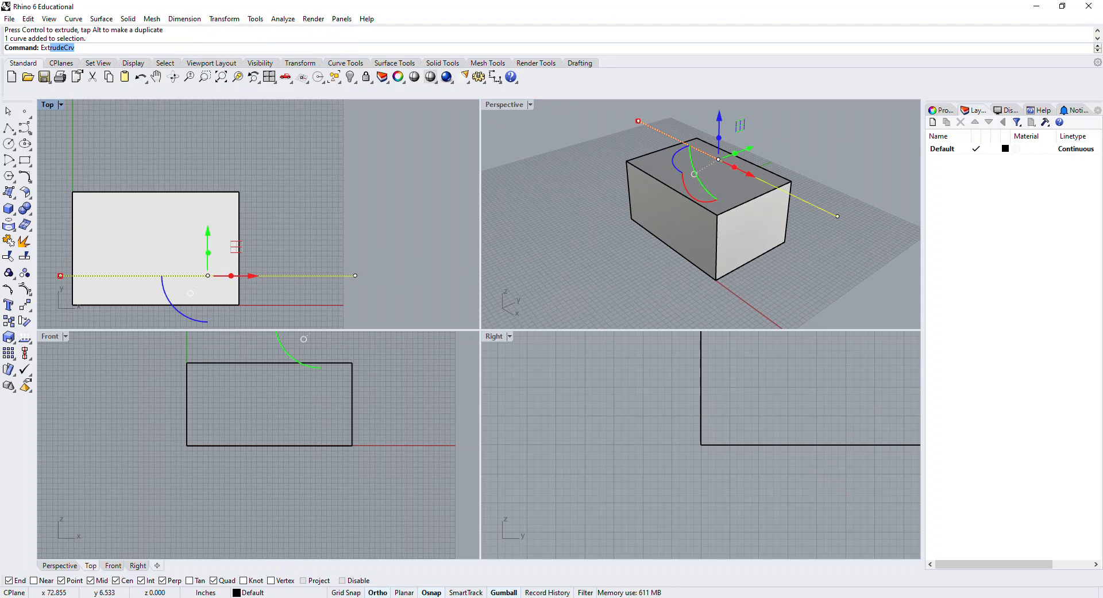
{"action": "key", "text": "Return"}
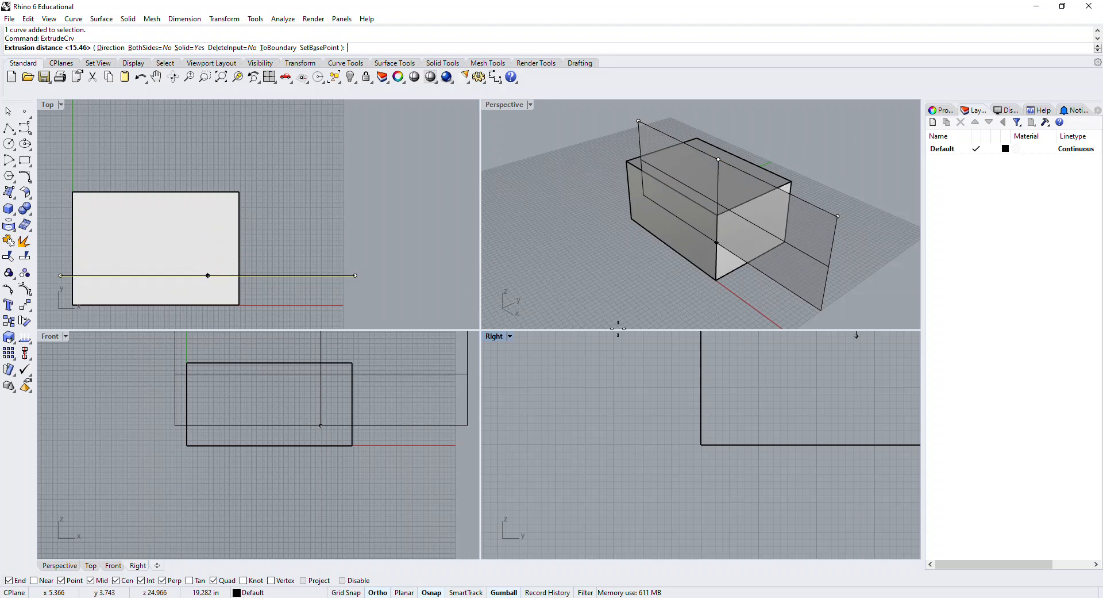
{"action": "left_click", "coordinate": [683, 309]}
{"action": "key", "text": "Escape"}
{"action": "type", "text": "BooleanSplit"}
{"action": "key", "text": "Return"}
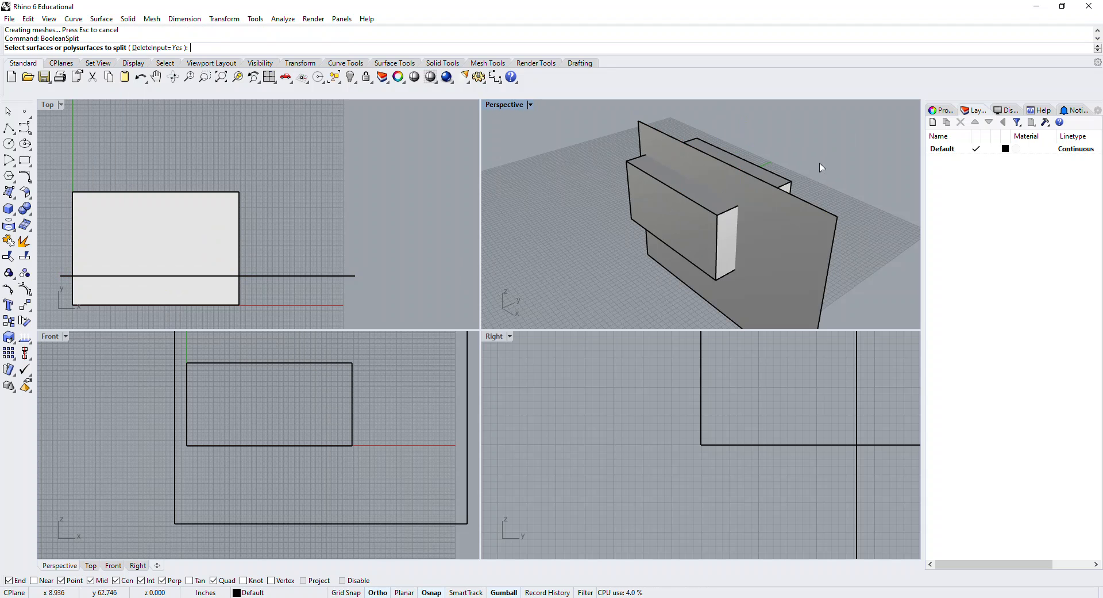
{"action": "key", "text": "Escape"}
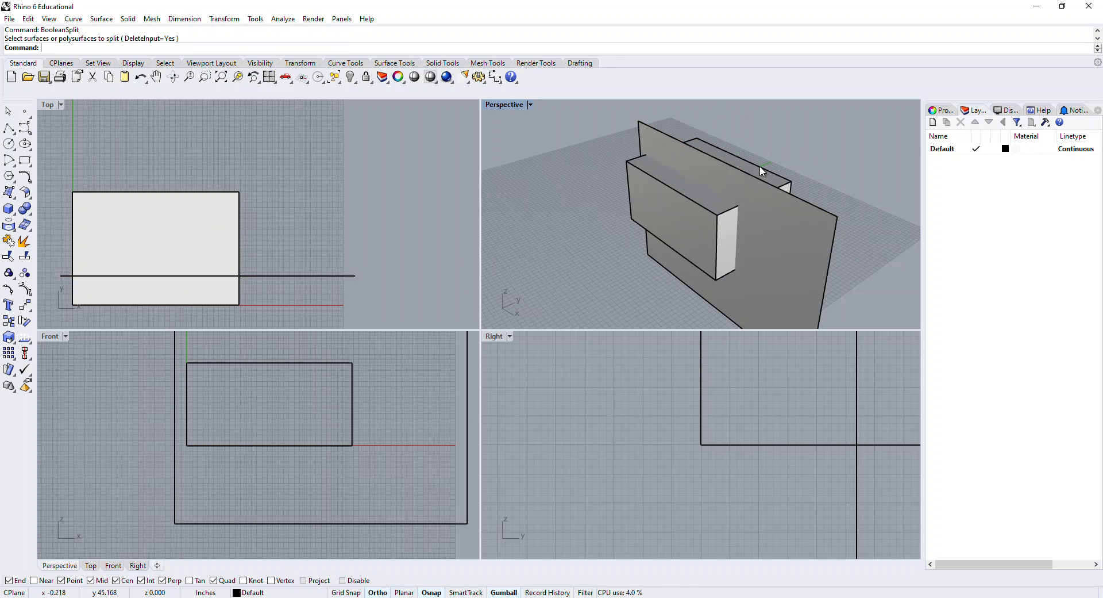
Step: Split the box with the vertical cutting surface using the Split command
{"action": "double_click", "coordinate": [526, 113]}
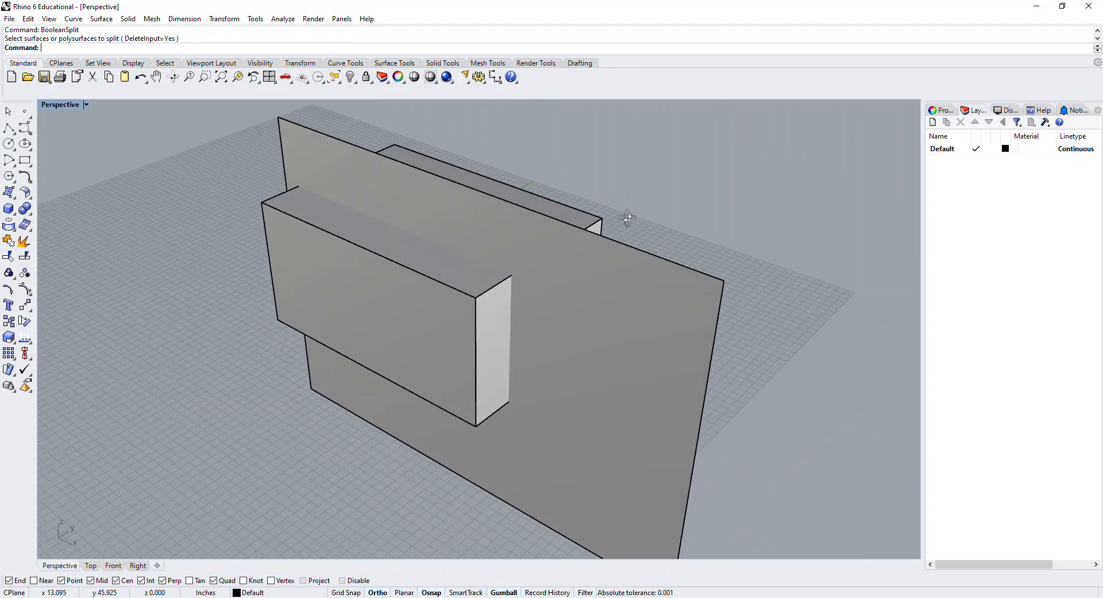
{"action": "right_click_drag", "start_coordinate": [689, 215], "coordinate": [663, 213]}
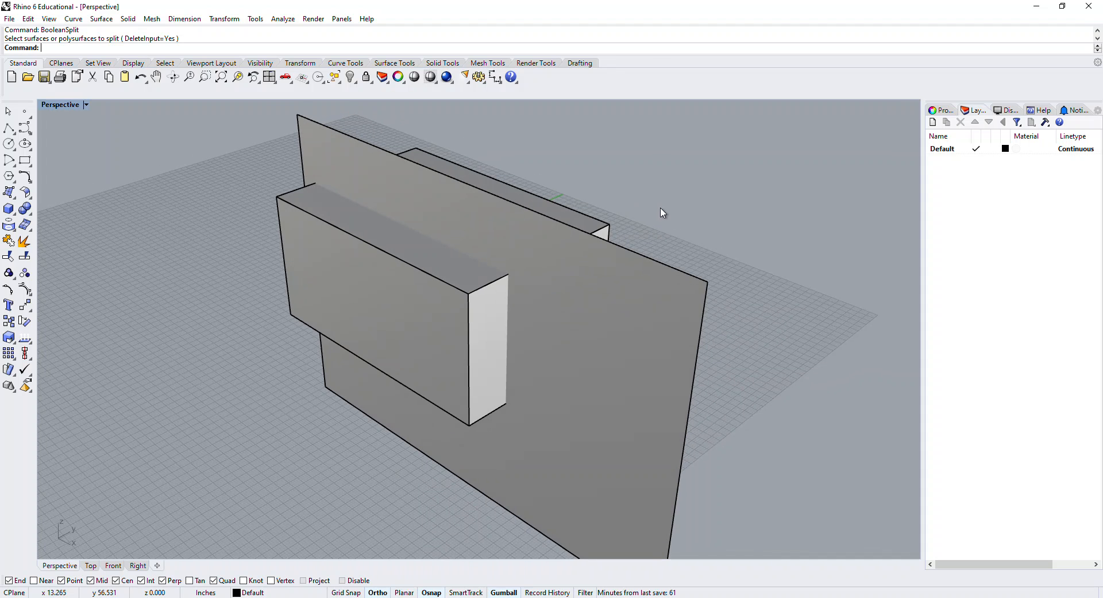
{"action": "type", "text": "Split"}
{"action": "key", "text": "Return"}
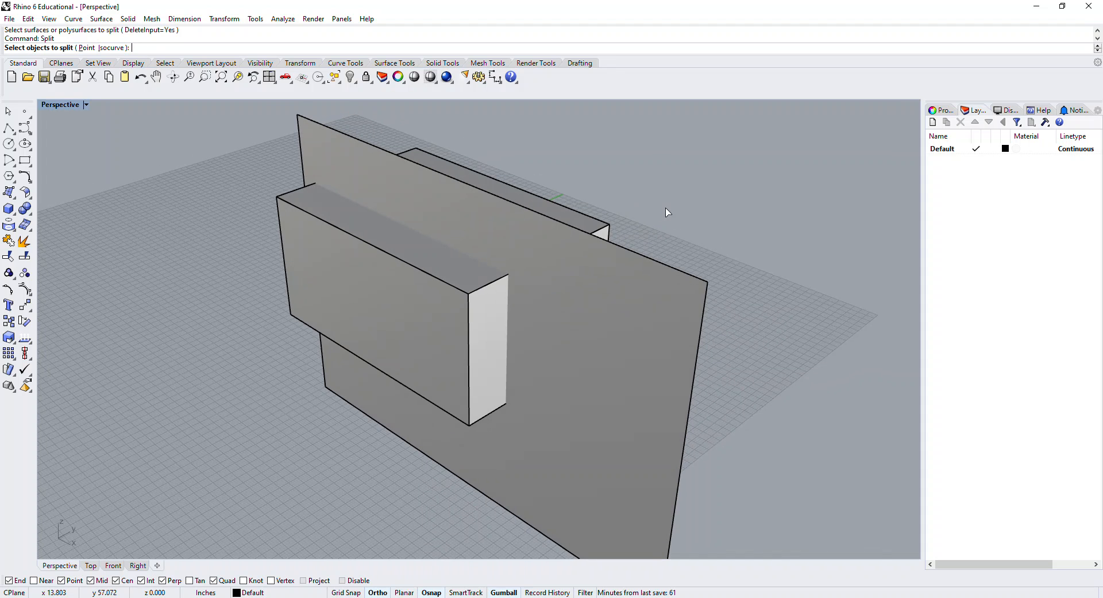
{"action": "left_click", "coordinate": [620, 228]}
{"action": "key", "text": "Return"}
{"action": "left_click", "coordinate": [636, 314]}
{"action": "key", "text": "Return"}
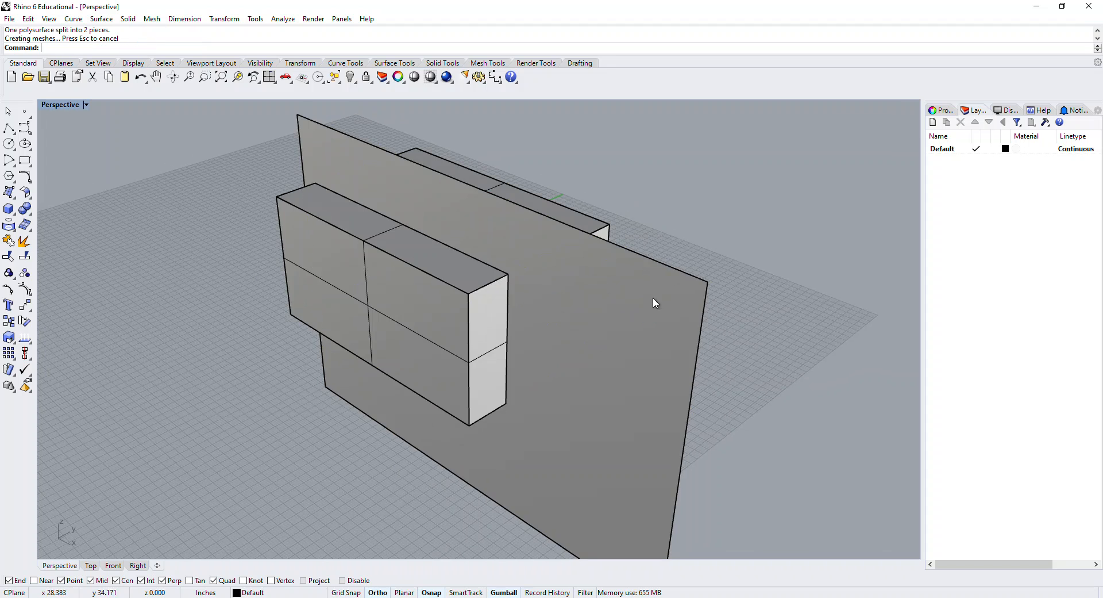
Step: Delete the front piece of the split box and the vertical cutting surface
{"action": "left_click", "coordinate": [414, 320]}
{"action": "key", "text": "Delete"}
{"action": "left_click", "coordinate": [593, 318]}
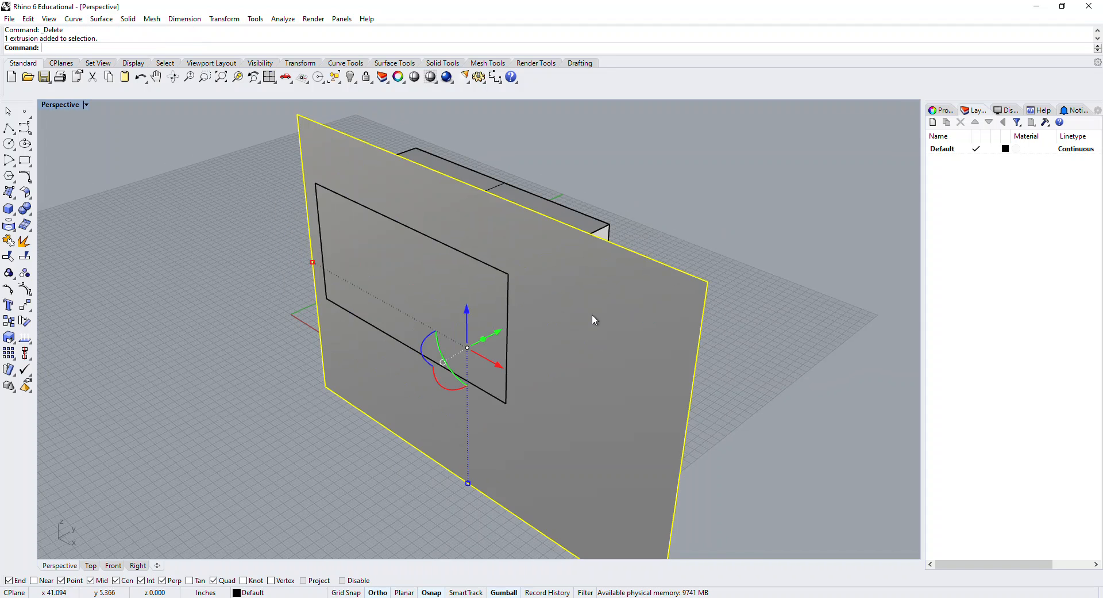
{"action": "key", "text": "Delete"}
{"action": "right_click_drag", "start_coordinate": [594, 320], "coordinate": [655, 315]}
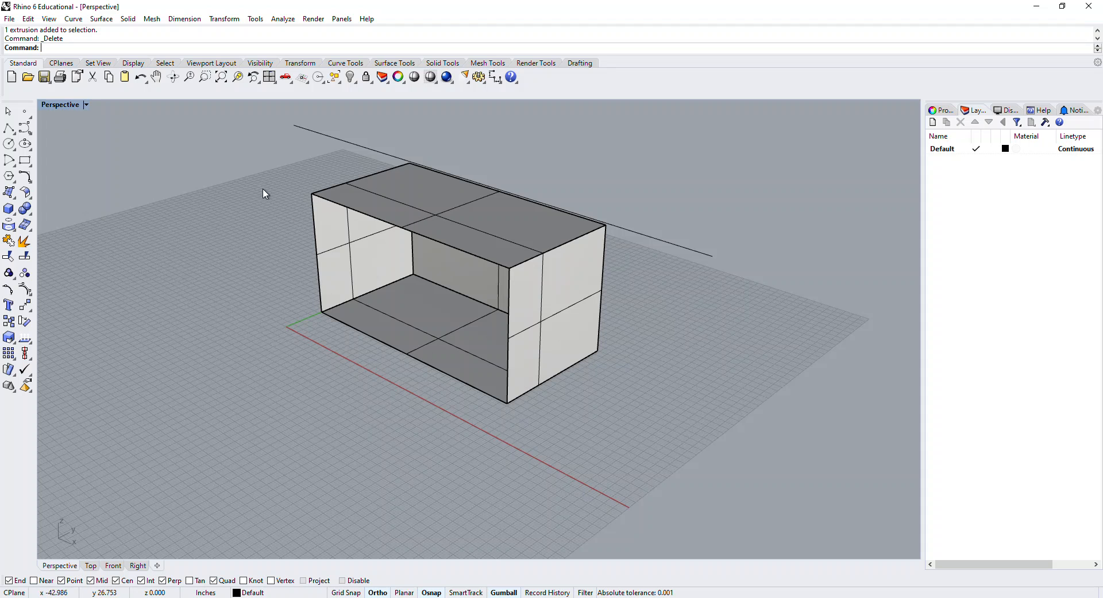
Step: Create a section curve of the open box with the Section command, cutting along the drawn line in the Top view
{"action": "double_click", "coordinate": [79, 108]}
{"action": "type", "text": "ection"}
{"action": "key", "text": "Return"}
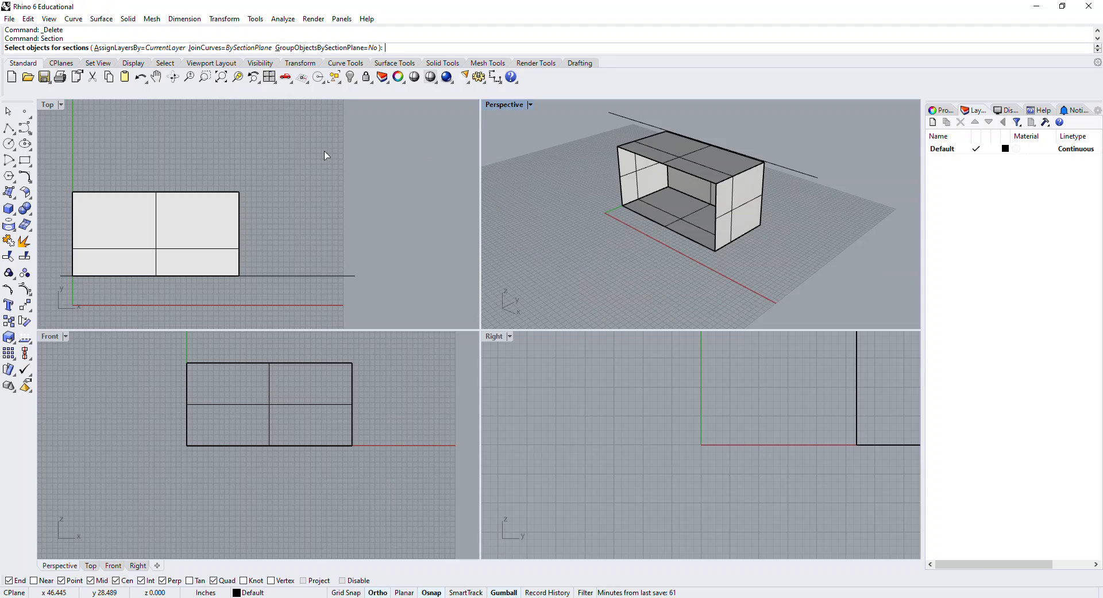
{"action": "left_click", "coordinate": [225, 237]}
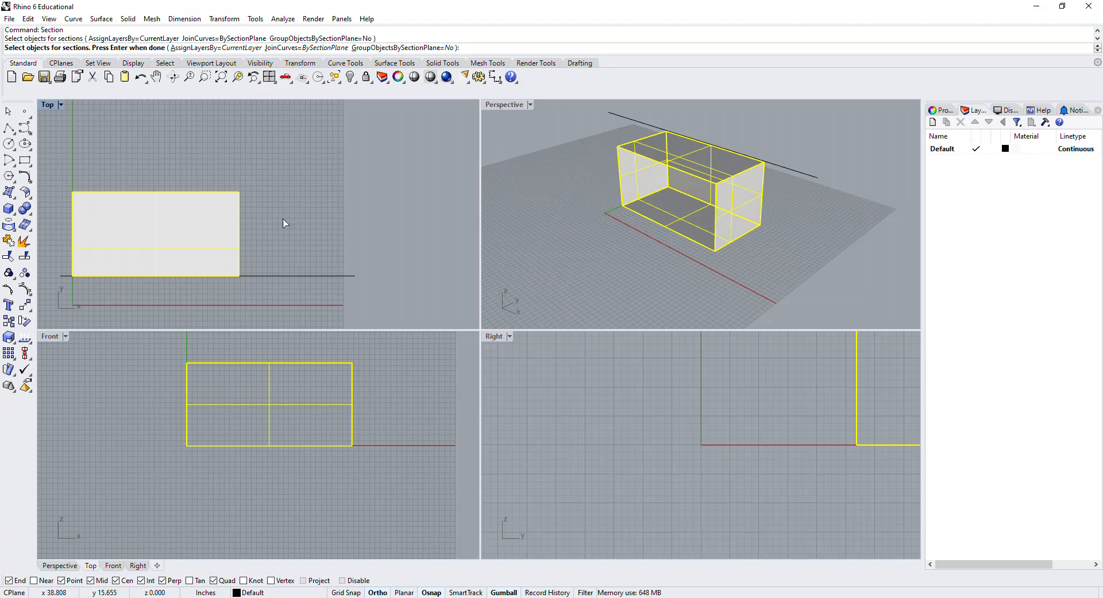
{"action": "key", "text": "Return"}
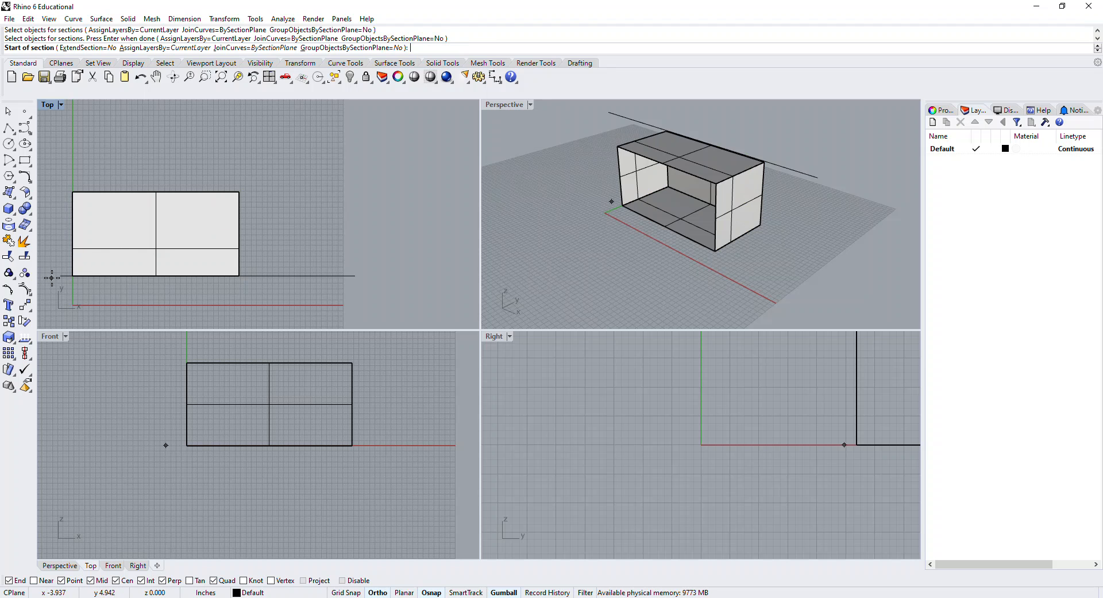
{"action": "left_click", "coordinate": [52, 277]}
{"action": "left_click", "coordinate": [356, 276]}
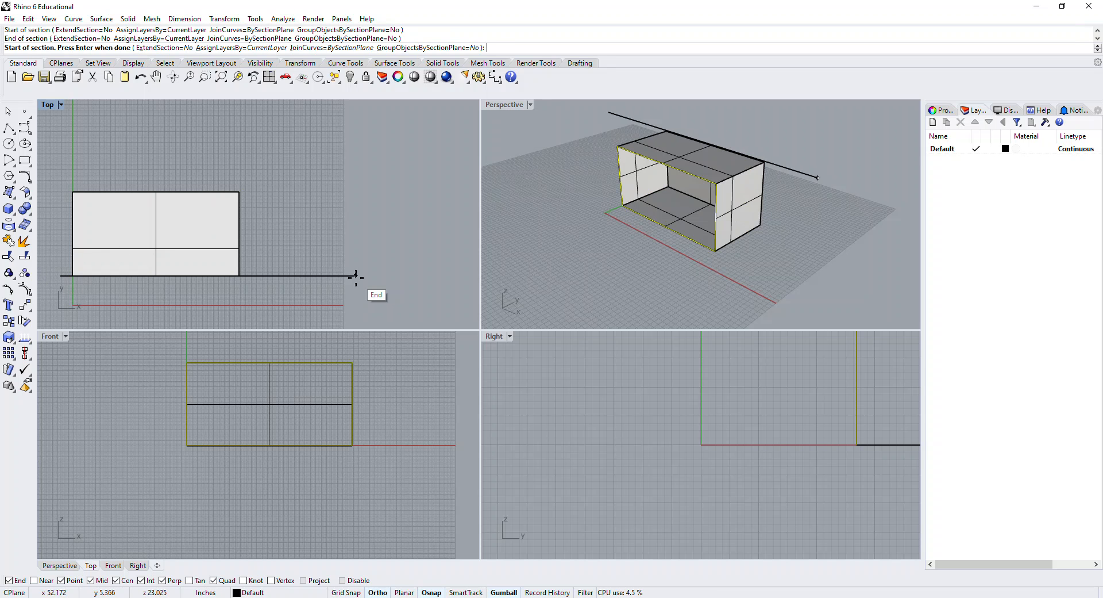
{"action": "key", "text": "Return"}
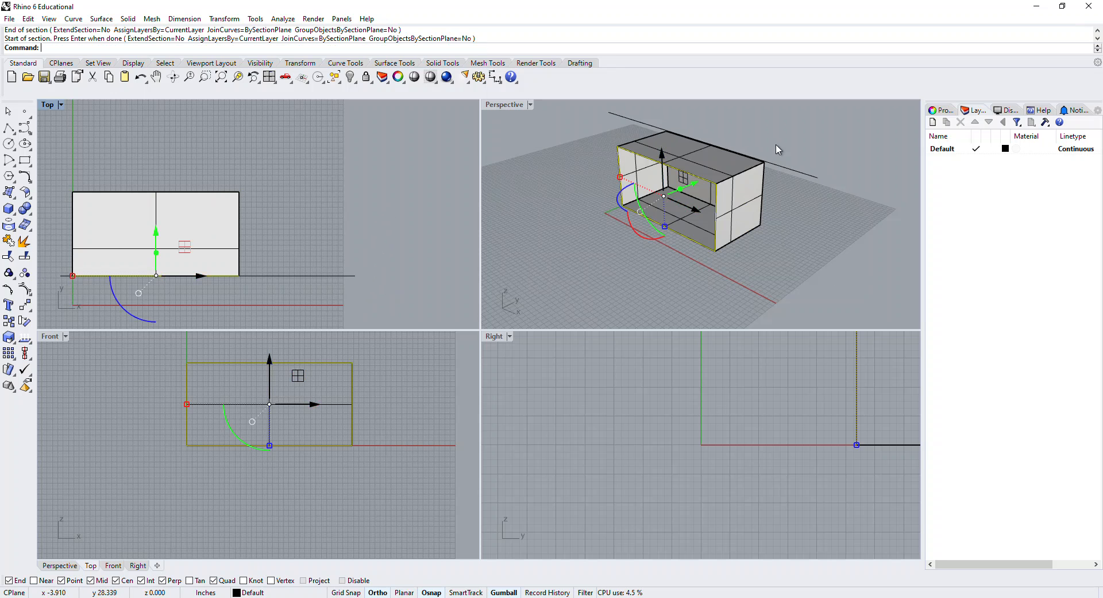
Step: Create a layer named Section Cut and set its color to Red
{"action": "double_click", "coordinate": [506, 106]}
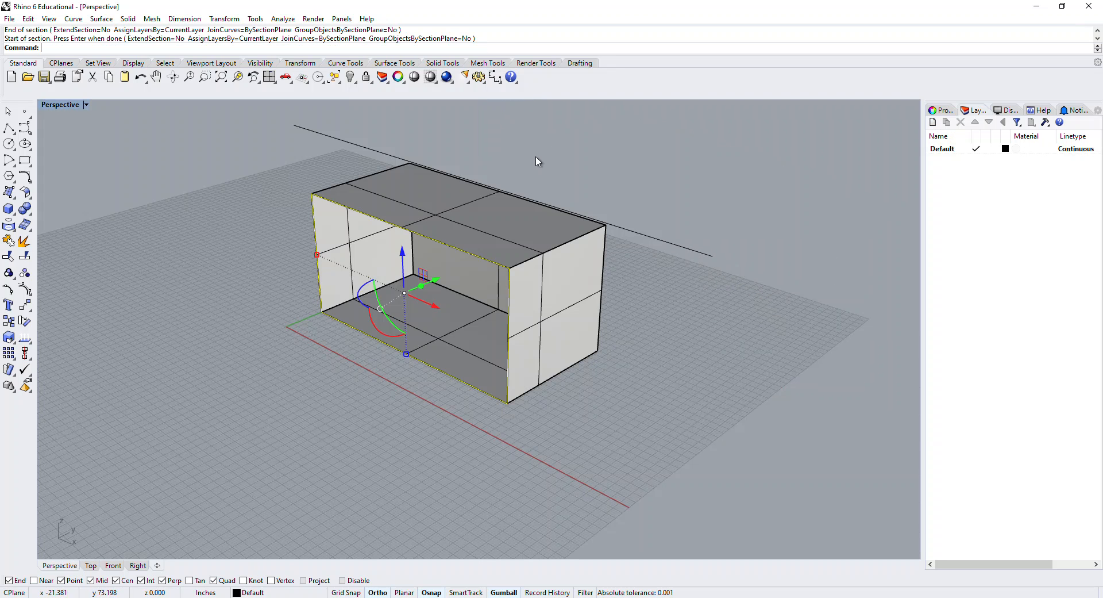
{"action": "left_click", "coordinate": [932, 121]}
{"action": "type", "text": "Section Cut"}
{"action": "key", "text": "Return"}
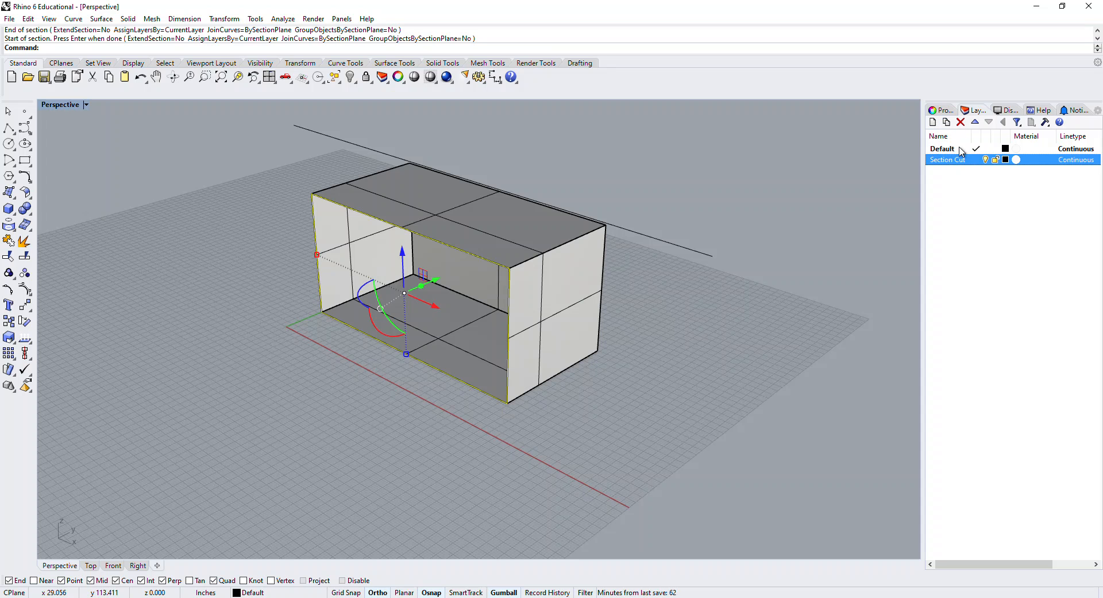
{"action": "left_click", "coordinate": [1006, 159]}
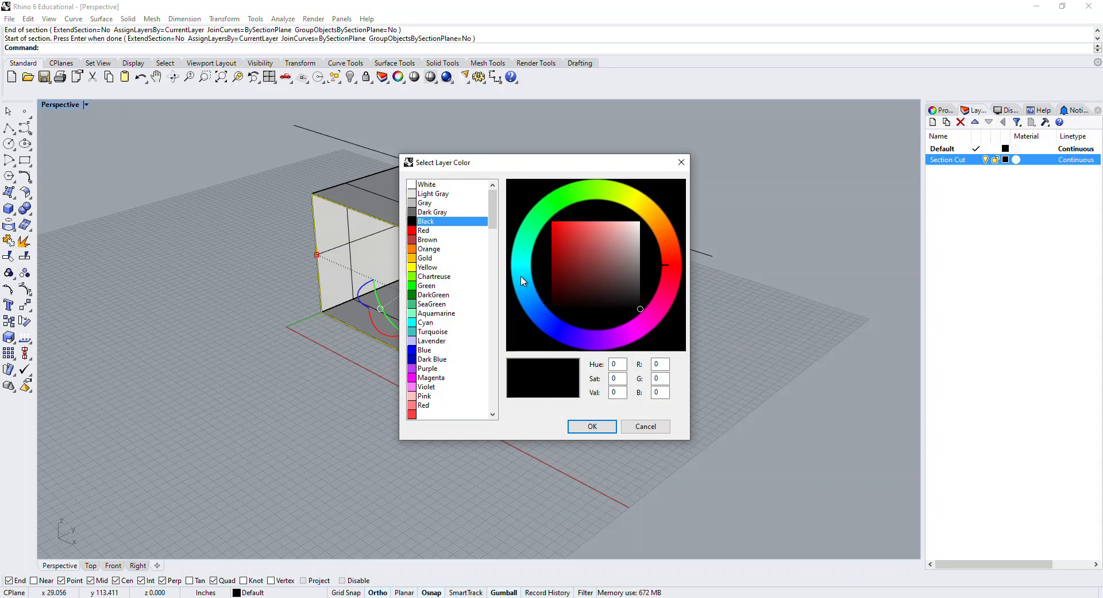
{"action": "left_click", "coordinate": [449, 240]}
{"action": "left_click", "coordinate": [465, 231]}
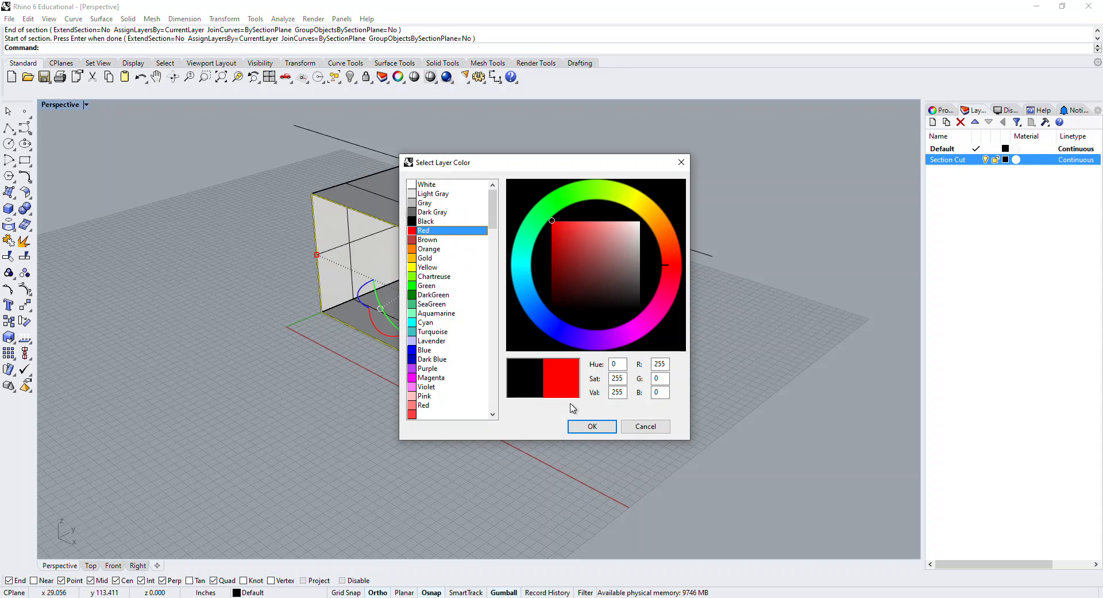
{"action": "left_click", "coordinate": [592, 426]}
Step: Assign the selected section curve to the Section Cut layer
{"action": "right_click", "coordinate": [977, 159]}
{"action": "left_click", "coordinate": [1015, 356]}
{"action": "right_click_drag", "start_coordinate": [719, 288], "coordinate": [342, 209]}
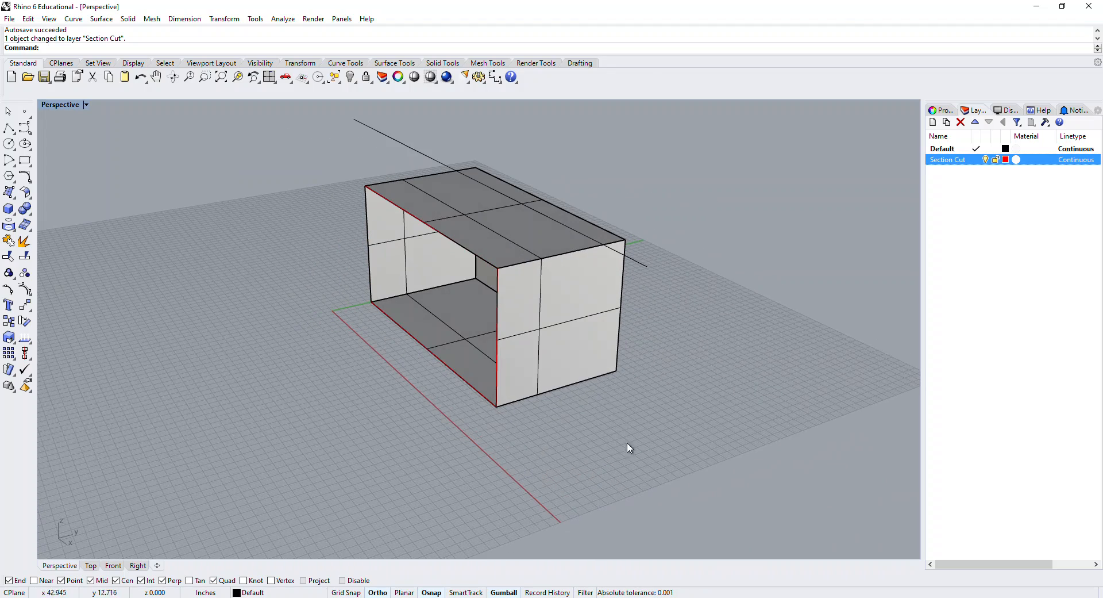
Step: Draw a polyline along the upper edge of the box's closed end wall, from the back corner to the front corner
{"action": "right_click_drag", "start_coordinate": [585, 383], "coordinate": [647, 387]}
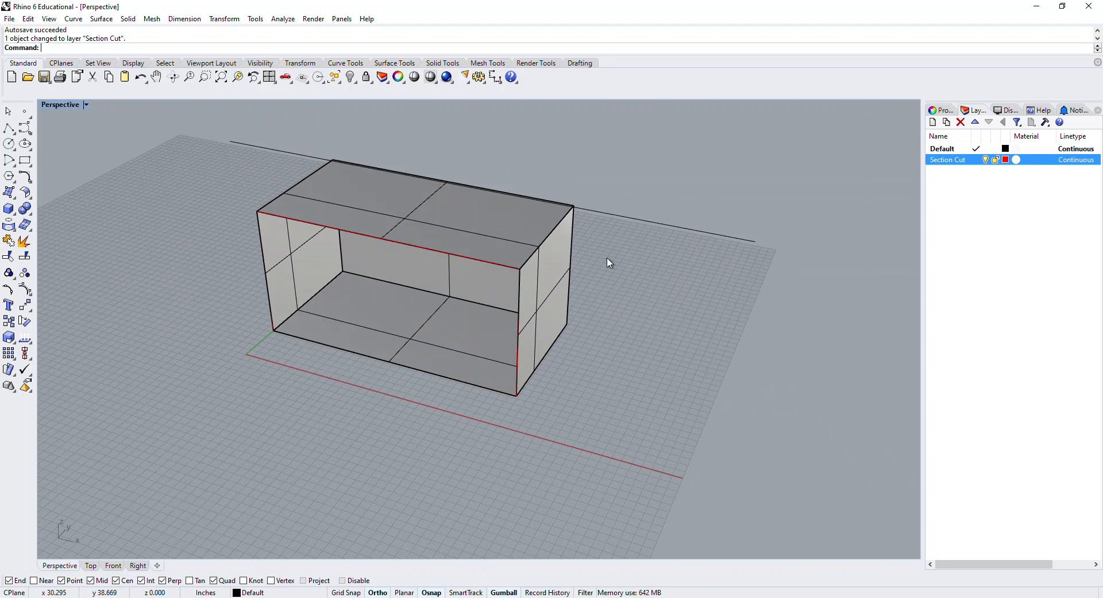
{"action": "right_click_drag", "start_coordinate": [575, 267], "coordinate": [559, 280]}
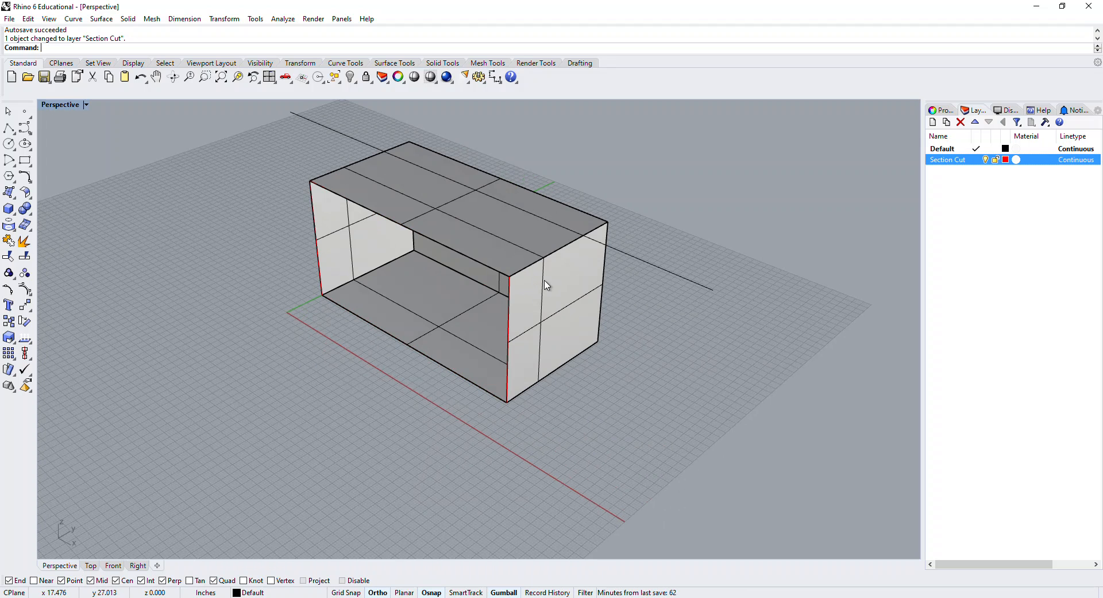
{"action": "left_click", "coordinate": [8, 128]}
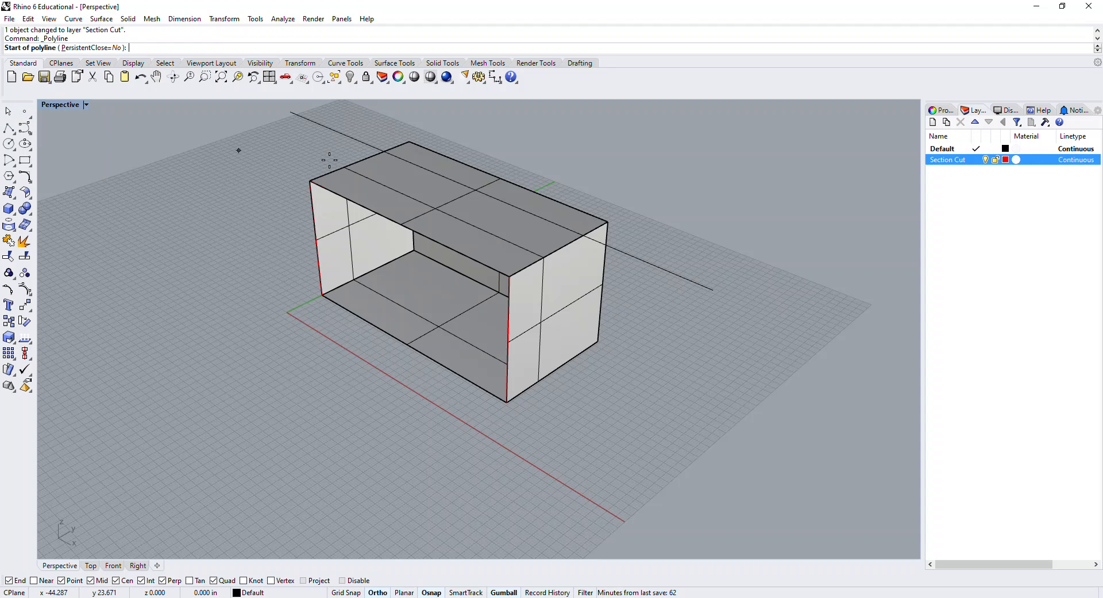
{"action": "left_click", "coordinate": [608, 221]}
{"action": "left_click", "coordinate": [519, 271]}
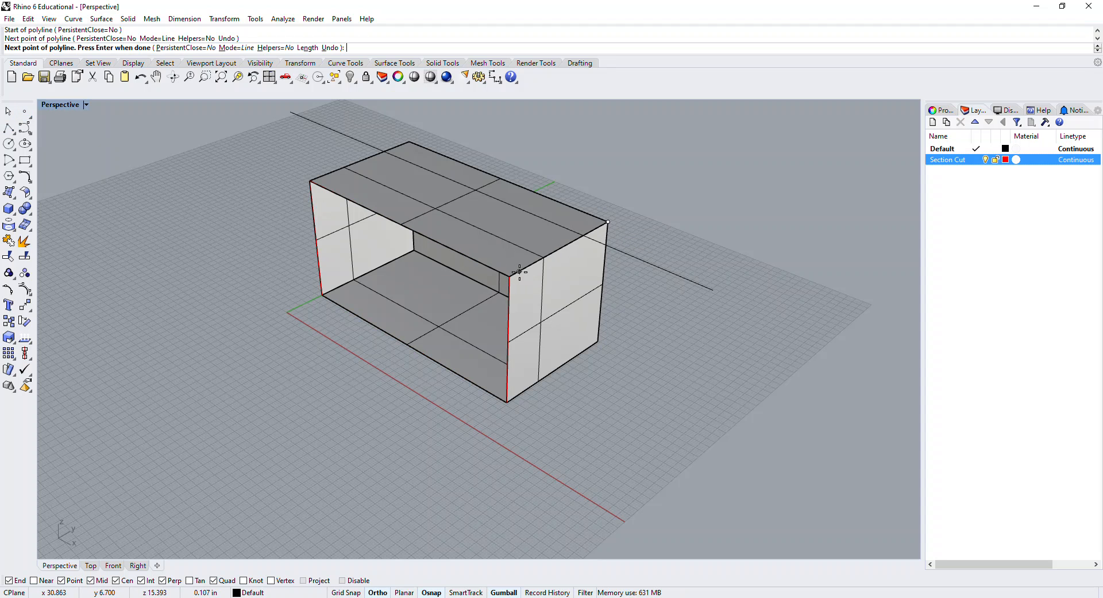
{"action": "key", "text": "Return"}
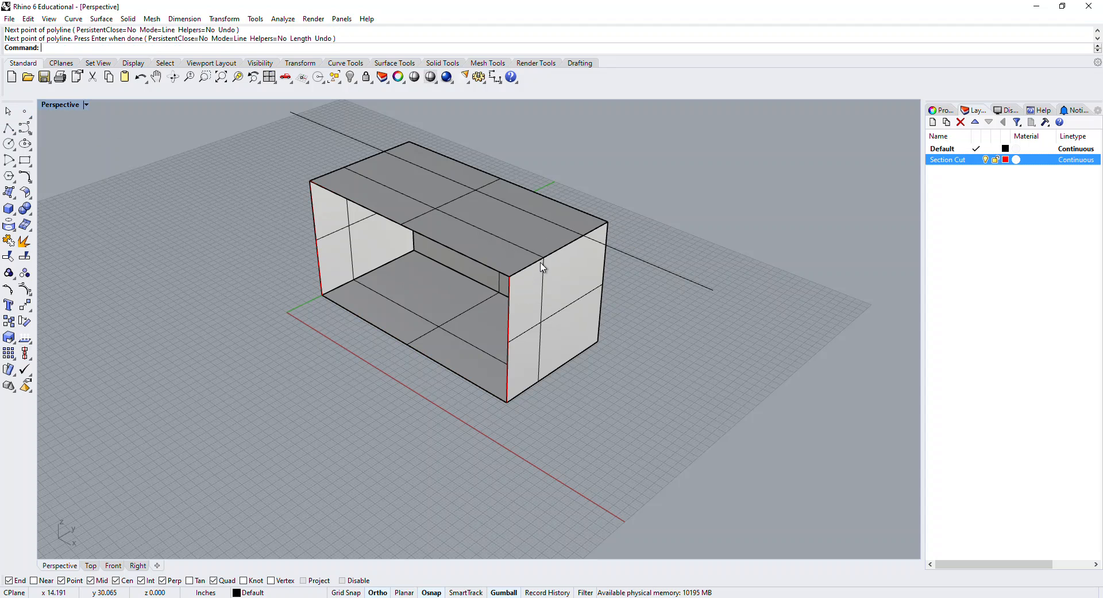
Step: Move the new edge line inward from the end wall and raise it above the box's top
{"action": "left_click", "coordinate": [548, 265]}
{"action": "left_click", "coordinate": [574, 293]}
{"action": "left_click_drag", "start_coordinate": [595, 268], "coordinate": [561, 255]}
{"action": "left_click_drag", "start_coordinate": [530, 201], "coordinate": [531, 169]}
{"action": "left_click", "coordinate": [635, 194]}
{"action": "mouse_move", "coordinate": [634, 202]}
{"action": "right_mouse_down"}
{"action": "mouse_move", "coordinate": [617, 209]}
{"action": "mouse_move", "coordinate": [628, 207]}
{"action": "right_mouse_up"}
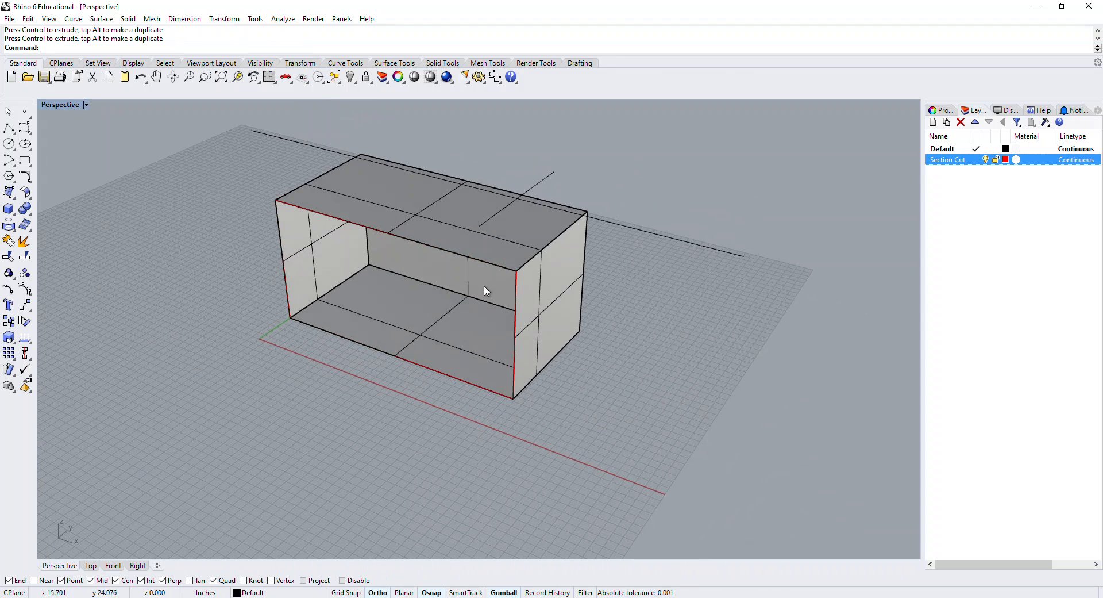
Step: Extrude the raised line downward through the box's top so the vertical surface ends inside the open interior
{"action": "left_click", "coordinate": [549, 175]}
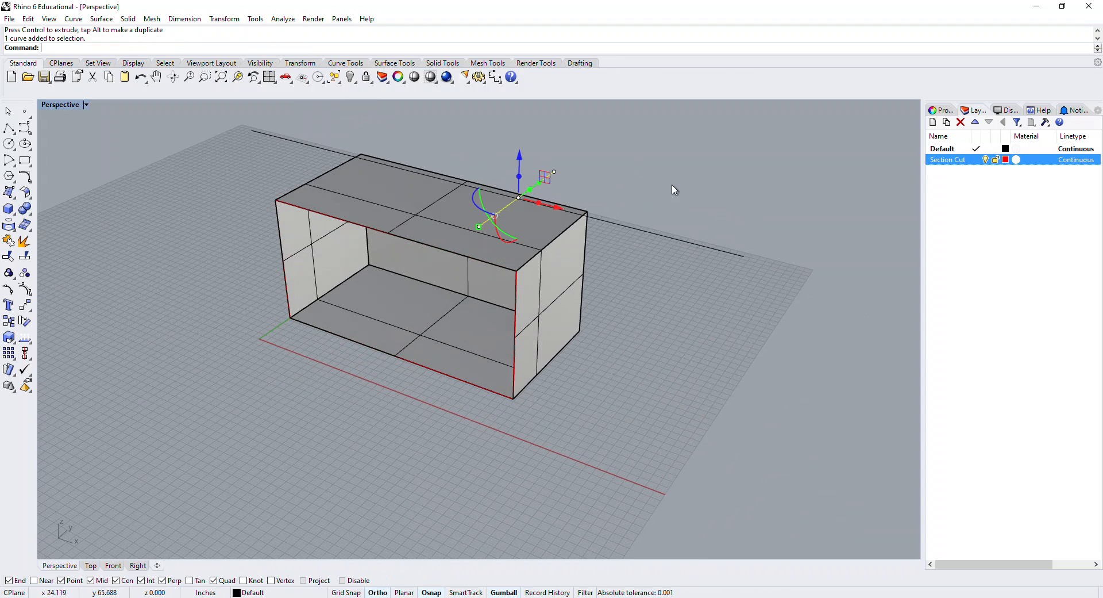
{"action": "type", "text": "Ext"}
{"action": "key", "text": "Return"}
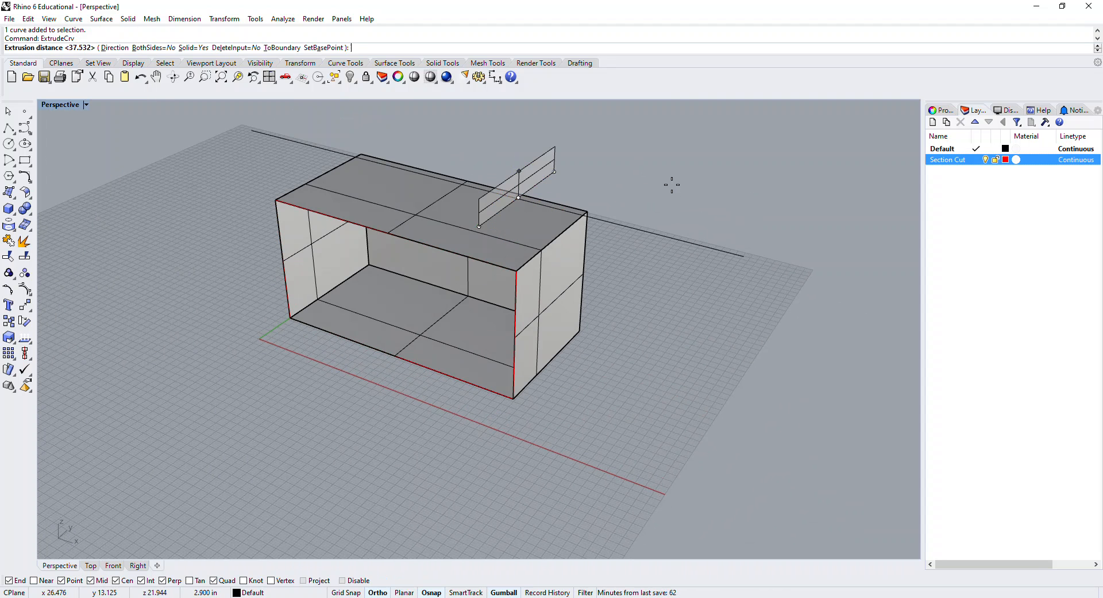
{"action": "left_click", "coordinate": [634, 296]}
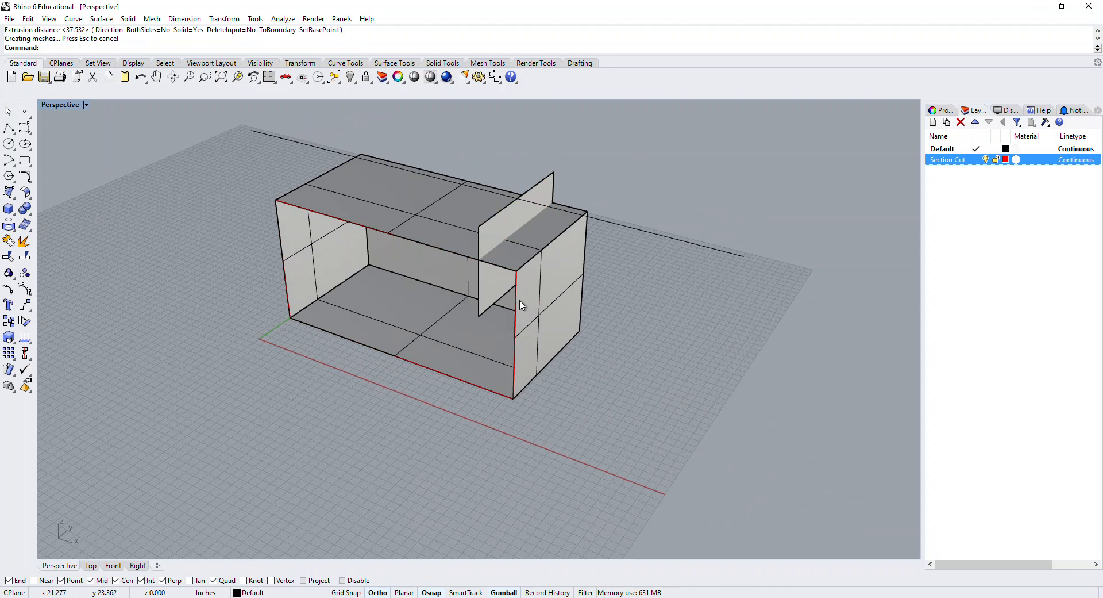
Step: Duplicate the bottom edge of the new vertical surface as a curve with DupEdge
{"action": "type", "text": "DupEdge"}
{"action": "key", "text": "Return"}
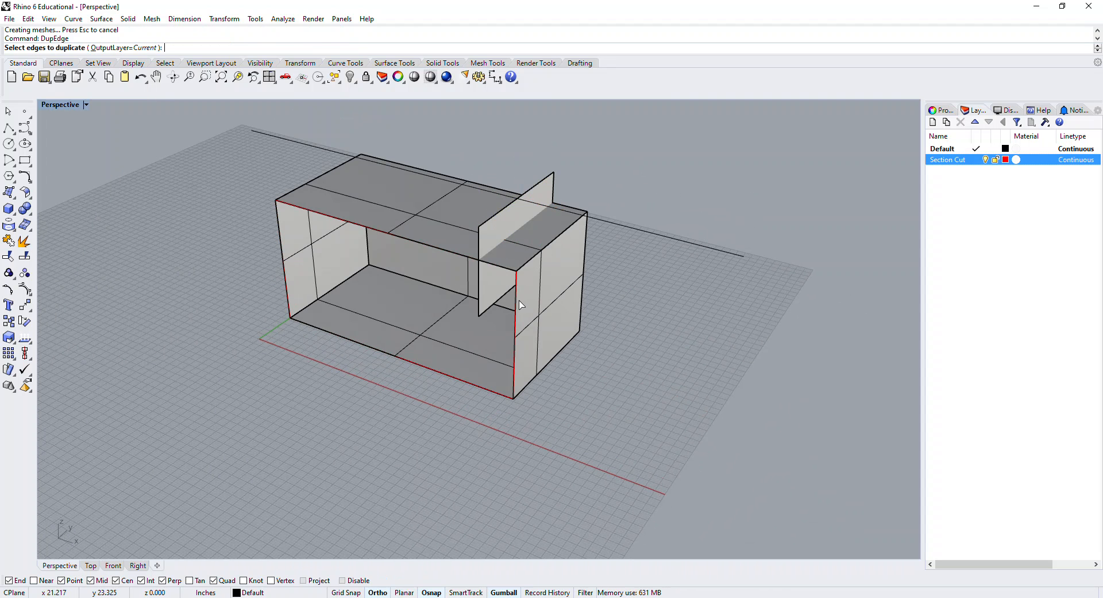
{"action": "left_click", "coordinate": [515, 305]}
{"action": "key", "text": "Return"}
Step: Extrude the duplicated bottom edge horizontally outward with ExtrudeCrv so the surface passes through the box's end wall
{"action": "type", "text": "ExtrudeCrv"}
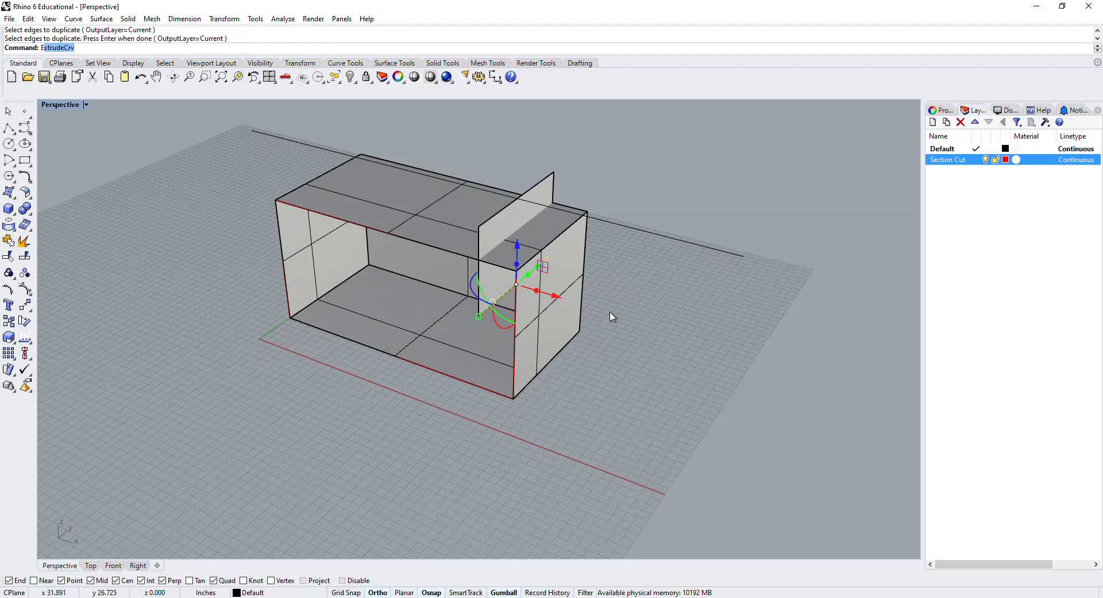
{"action": "key", "text": "Return"}
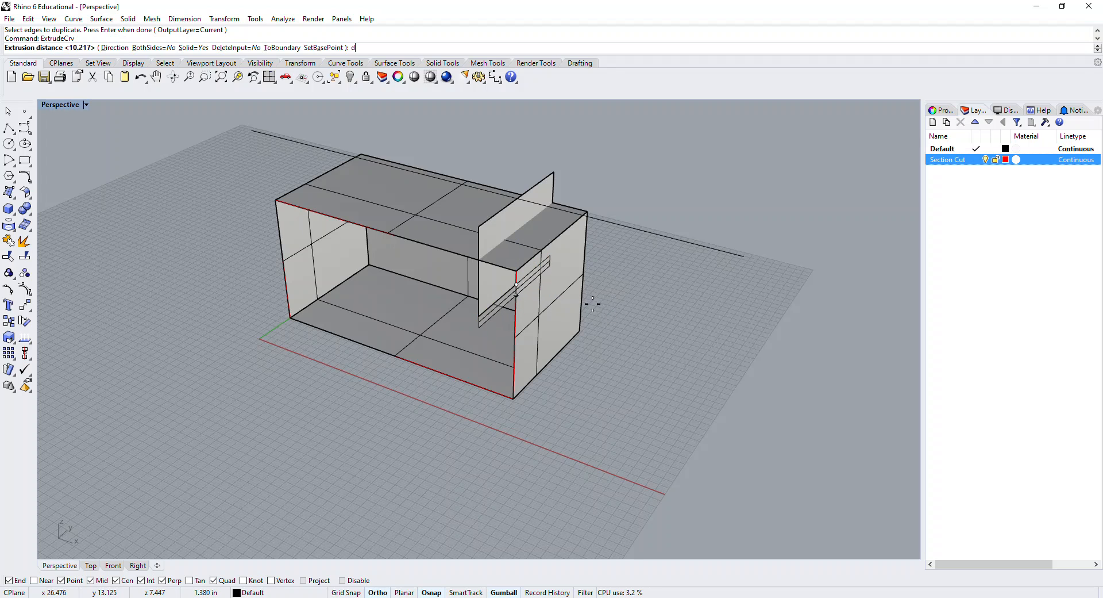
{"action": "type", "text": "d"}
{"action": "key", "text": "Return"}
{"action": "left_click", "coordinate": [479, 316]}
{"action": "left_click", "coordinate": [630, 348]}
{"action": "left_click", "coordinate": [645, 353]}
Step: Trim away the box's upper end corner, using the vertical and horizontal surfaces as cutting objects
{"action": "mouse_move", "coordinate": [733, 320]}
{"action": "right_mouse_down"}
{"action": "mouse_move", "coordinate": [747, 318]}
{"action": "mouse_move", "coordinate": [740, 333]}
{"action": "right_mouse_up"}
{"action": "type", "text": "trim"}
{"action": "key", "text": "Return"}
{"action": "left_click", "coordinate": [581, 282]}
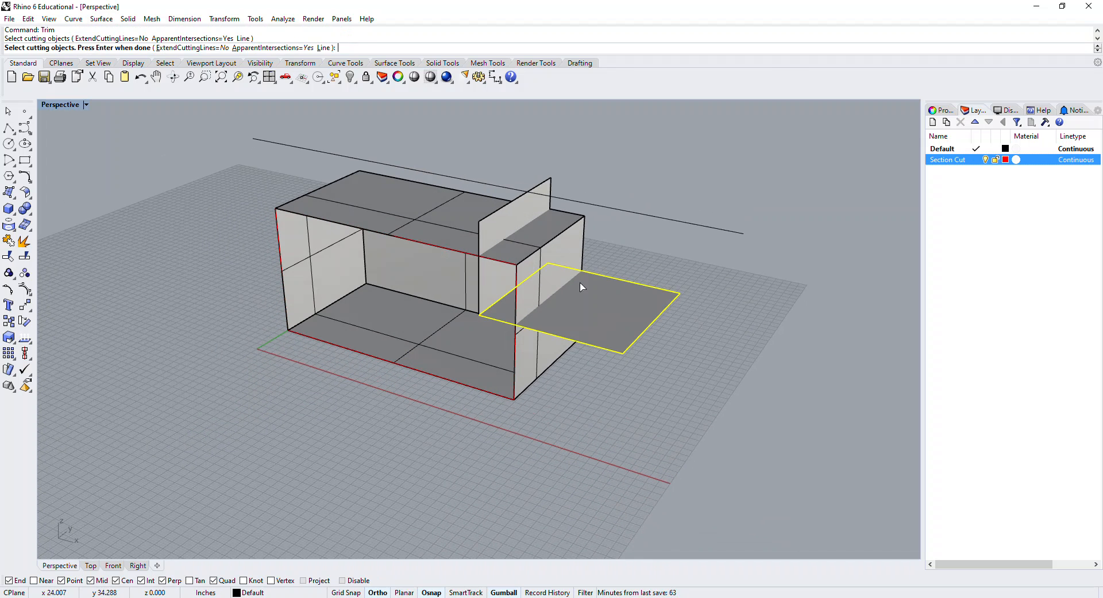
{"action": "left_click", "coordinate": [538, 245]}
{"action": "key", "text": "Return"}
{"action": "left_click", "coordinate": [549, 234]}
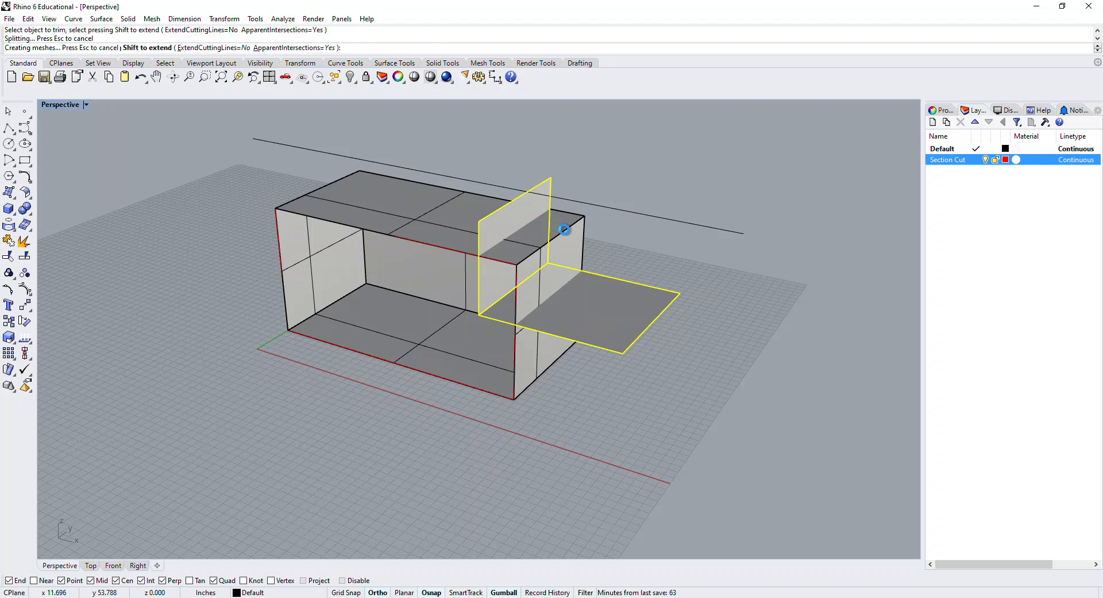
{"action": "key", "text": "Return"}
Step: Intersect the trimmed box with the vertical surface and move the resulting curve to the Section Cut layer
{"action": "mouse_move", "coordinate": [603, 246]}
{"action": "right_mouse_down"}
{"action": "mouse_move", "coordinate": [620, 246]}
{"action": "mouse_move", "coordinate": [500, 264]}
{"action": "mouse_move", "coordinate": [588, 255]}
{"action": "mouse_move", "coordinate": [606, 237]}
{"action": "mouse_move", "coordinate": [609, 260]}
{"action": "right_mouse_up"}
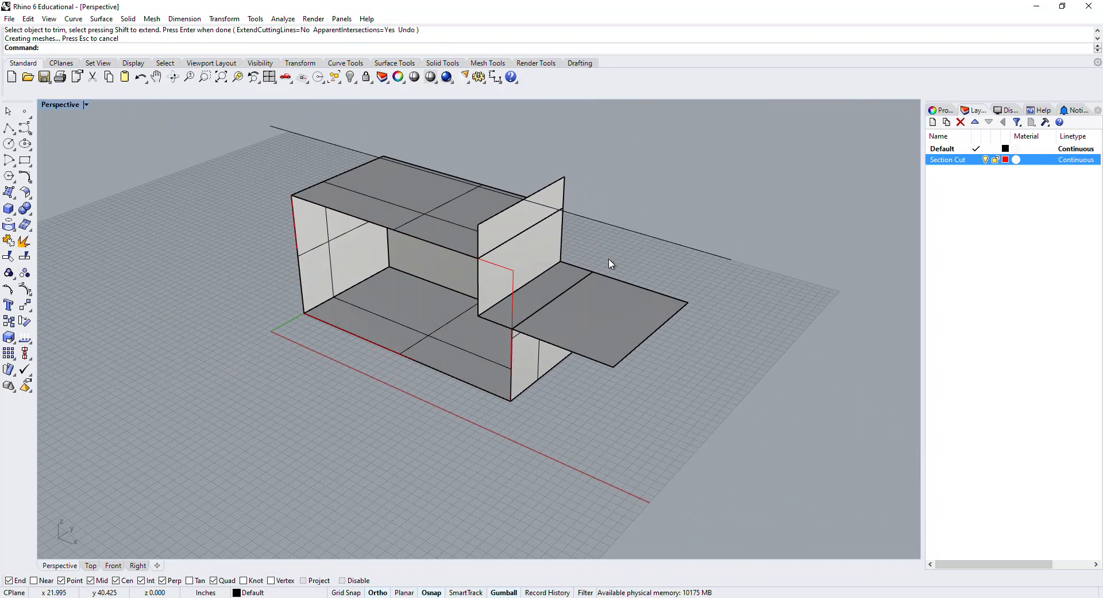
{"action": "type", "text": "Int"}
{"action": "key", "text": "Return"}
{"action": "left_click", "coordinate": [447, 224]}
{"action": "left_click", "coordinate": [523, 228]}
{"action": "key", "text": "Return"}
{"action": "right_click_drag", "start_coordinate": [654, 251], "coordinate": [627, 233]}
{"action": "right_click", "coordinate": [985, 164]}
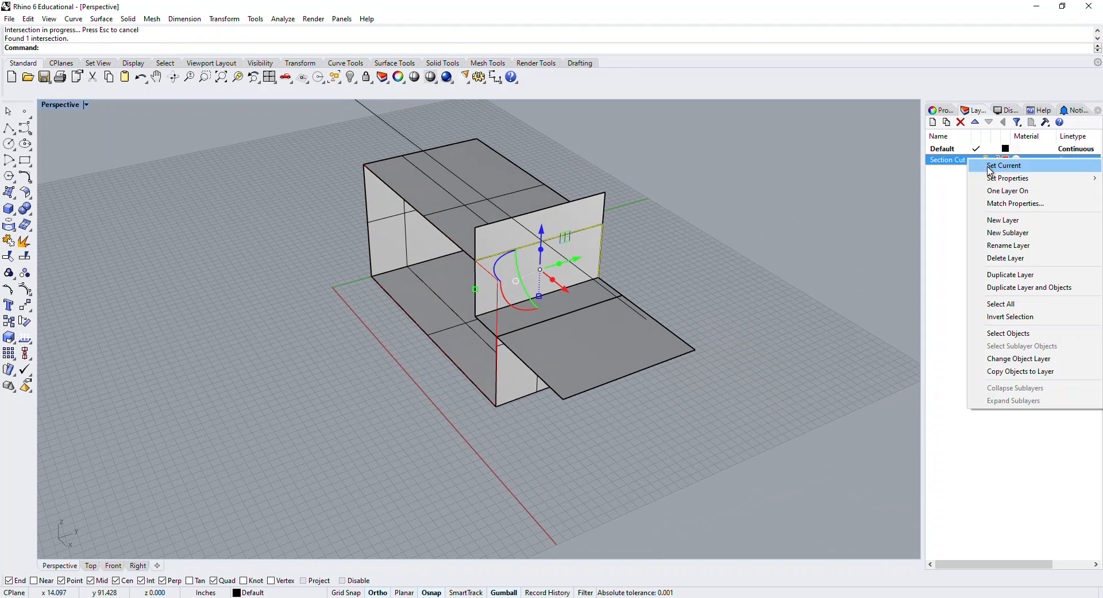
{"action": "left_click", "coordinate": [1029, 362]}
{"action": "left_click", "coordinate": [886, 288]}
Step: Intersect the box with the horizontal surface and move the resulting curve to the Section Cut layer
{"action": "right_click_drag", "start_coordinate": [887, 288], "coordinate": [618, 297]}
{"action": "key", "text": "Return"}
{"action": "left_click", "coordinate": [492, 347]}
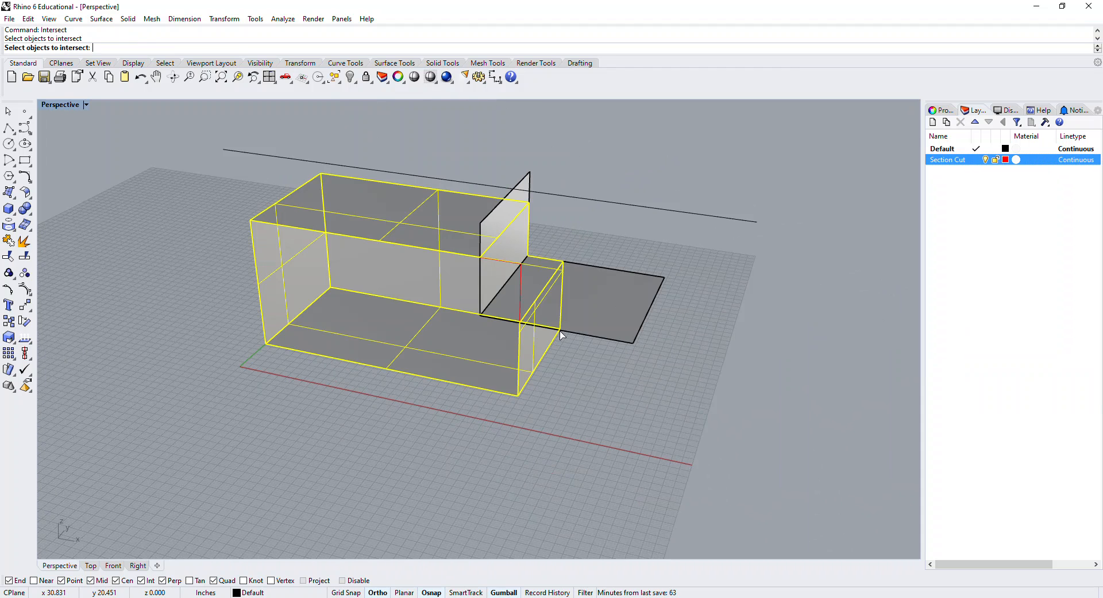
{"action": "left_click", "coordinate": [596, 311]}
{"action": "key", "text": "Return"}
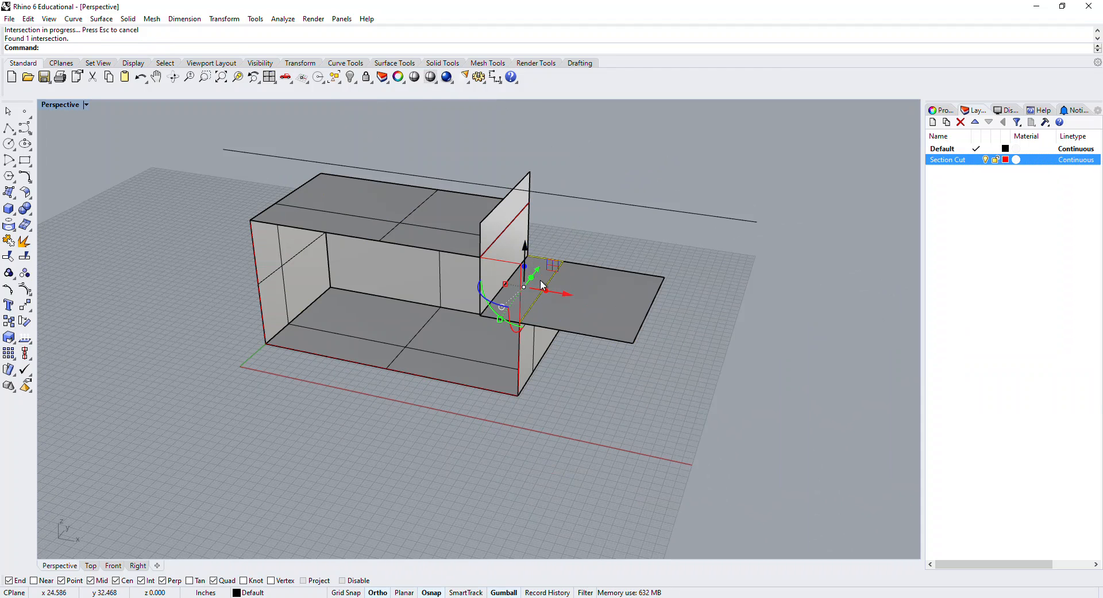
{"action": "right_click", "coordinate": [968, 160]}
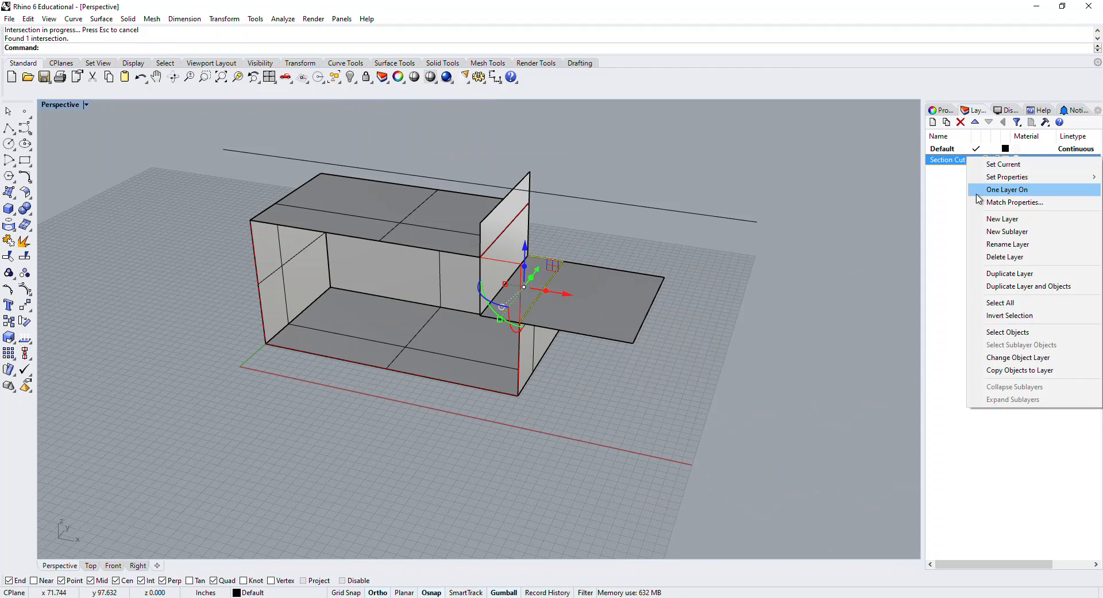
{"action": "left_click", "coordinate": [1015, 357]}
Step: Delete the horizontal and vertical cutting surfaces along with the duplicated edge and line used to extrude them
{"action": "left_click", "coordinate": [627, 274]}
{"action": "key", "text": "Delete"}
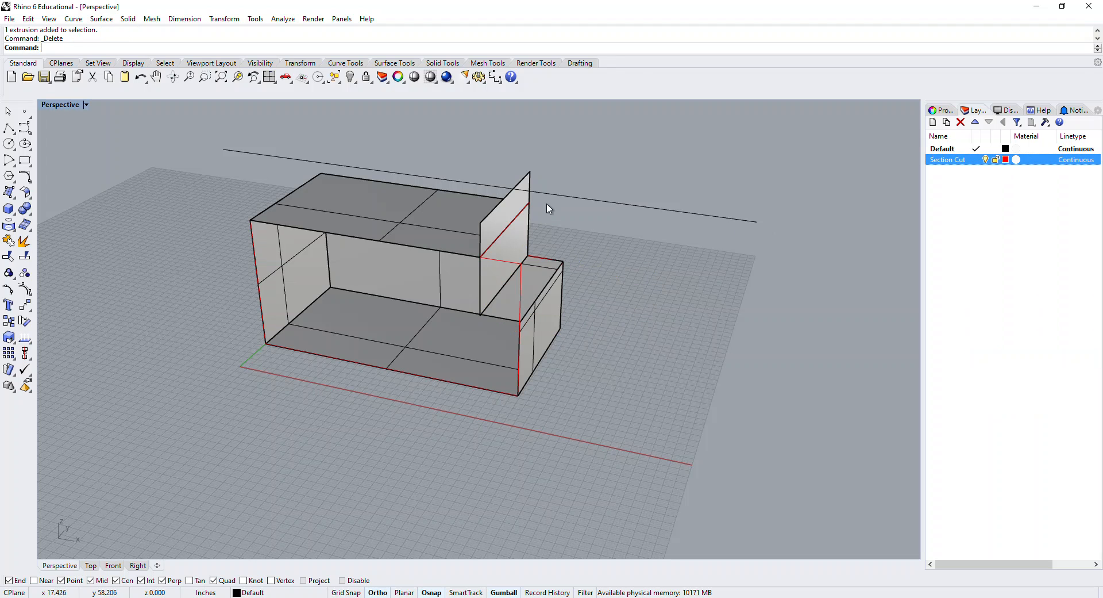
{"action": "left_click", "coordinate": [522, 189]}
{"action": "left_click", "coordinate": [567, 212]}
{"action": "key", "text": "Delete"}
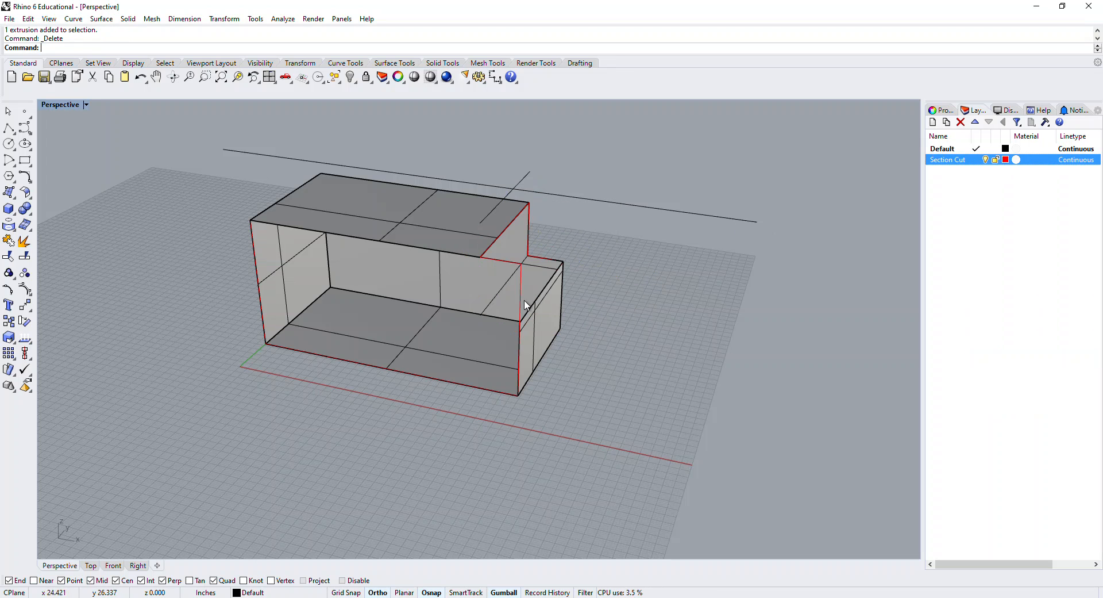
{"action": "left_click", "coordinate": [495, 297]}
{"action": "key", "text": "Delete"}
{"action": "left_click", "coordinate": [526, 175]}
{"action": "key", "text": "Delete"}
Step: Draw a straight polyline from the notch's inner back corner toward the box's open front, running past the section plane
{"action": "right_click_drag", "start_coordinate": [533, 178], "coordinate": [570, 230]}
{"action": "scroll", "coordinate": [579, 297], "scroll_direction": "up", "scroll_amount": 3}
{"action": "right_click_drag", "start_coordinate": [566, 285], "coordinate": [587, 257]}
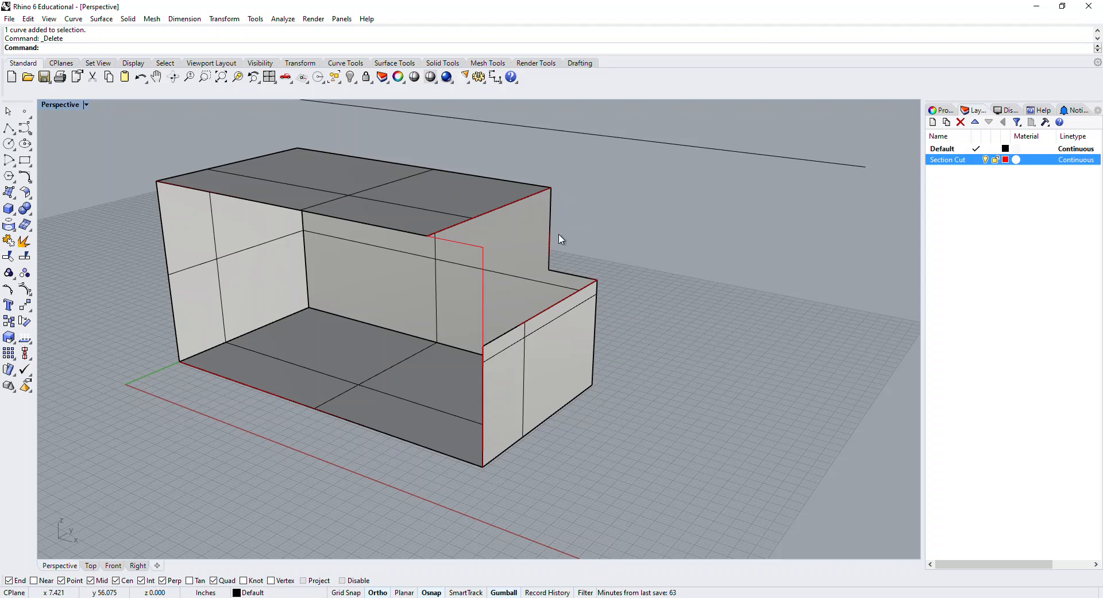
{"action": "right_click_drag", "start_coordinate": [561, 240], "coordinate": [550, 271]}
{"action": "left_click", "coordinate": [9, 128]}
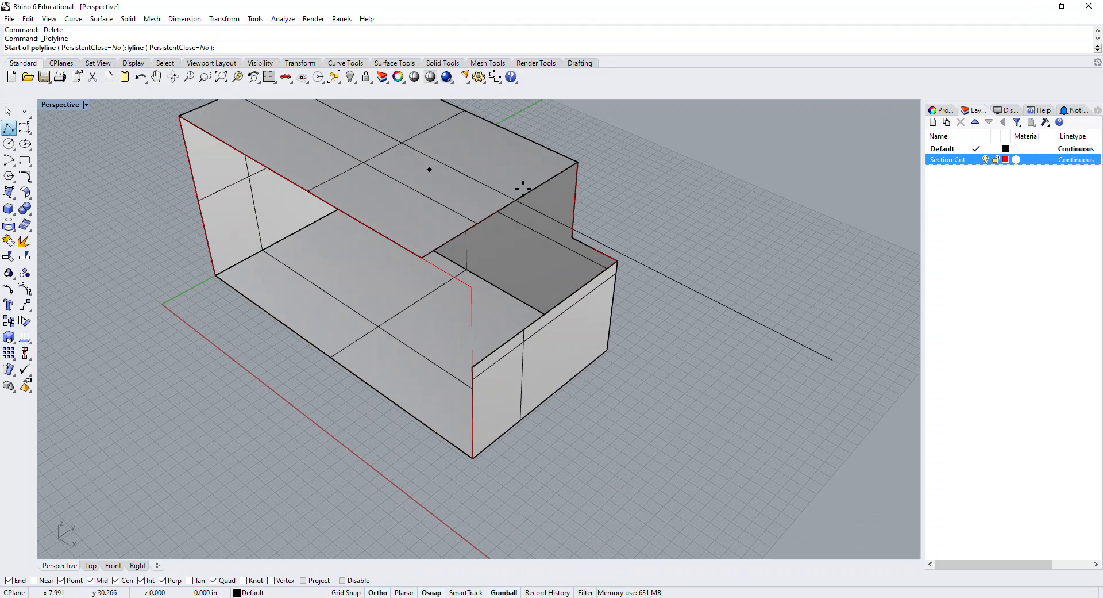
{"action": "left_click", "coordinate": [574, 238]}
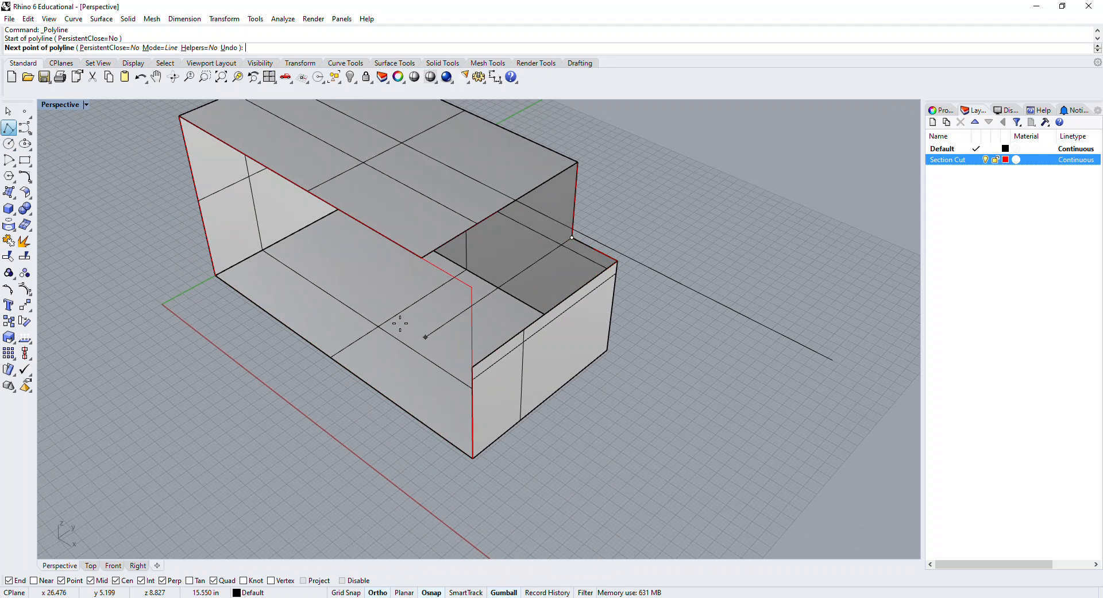
{"action": "left_click", "coordinate": [327, 405]}
{"action": "right_click", "coordinate": [327, 405]}
Step: Draw a vertical polyline down from the roof's front corner at the notch and a horizontal one to the end wall's upper front corner
{"action": "right_click_drag", "start_coordinate": [460, 254], "coordinate": [432, 247]}
{"action": "right_click", "coordinate": [432, 247]}
{"action": "left_click", "coordinate": [423, 249]}
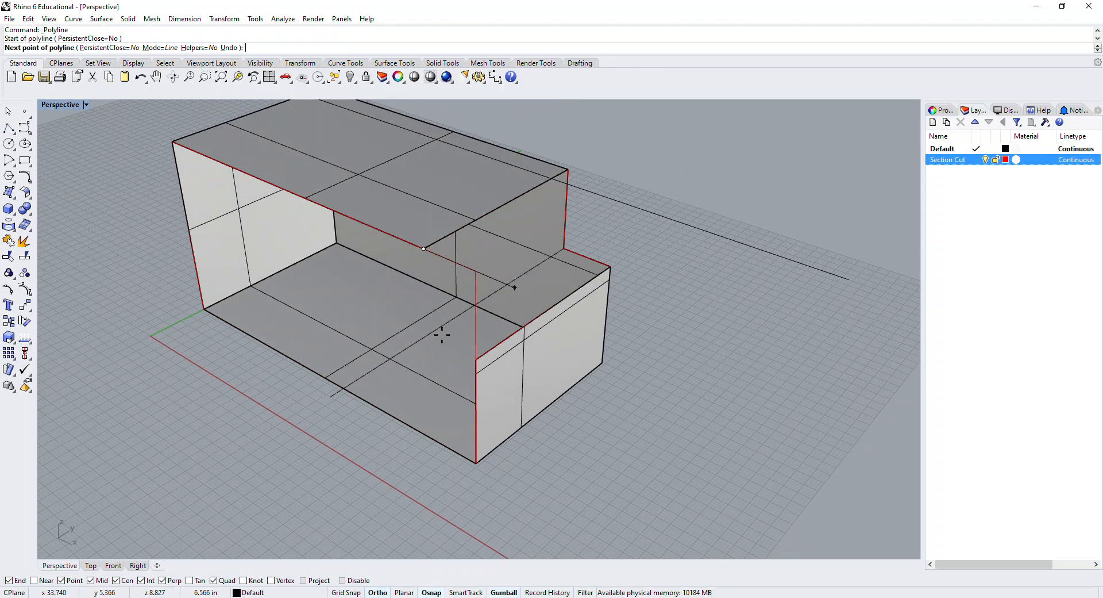
{"action": "left_click", "coordinate": [434, 334]}
{"action": "right_click", "coordinate": [432, 334]}
{"action": "right_click", "coordinate": [431, 333]}
{"action": "left_click", "coordinate": [428, 334]}
{"action": "left_click", "coordinate": [477, 359]}
{"action": "right_click", "coordinate": [476, 360]}
Step: Trim the overhanging end of the long notch line so it stops at the section plane
{"action": "right_click_drag", "start_coordinate": [477, 359], "coordinate": [434, 350]}
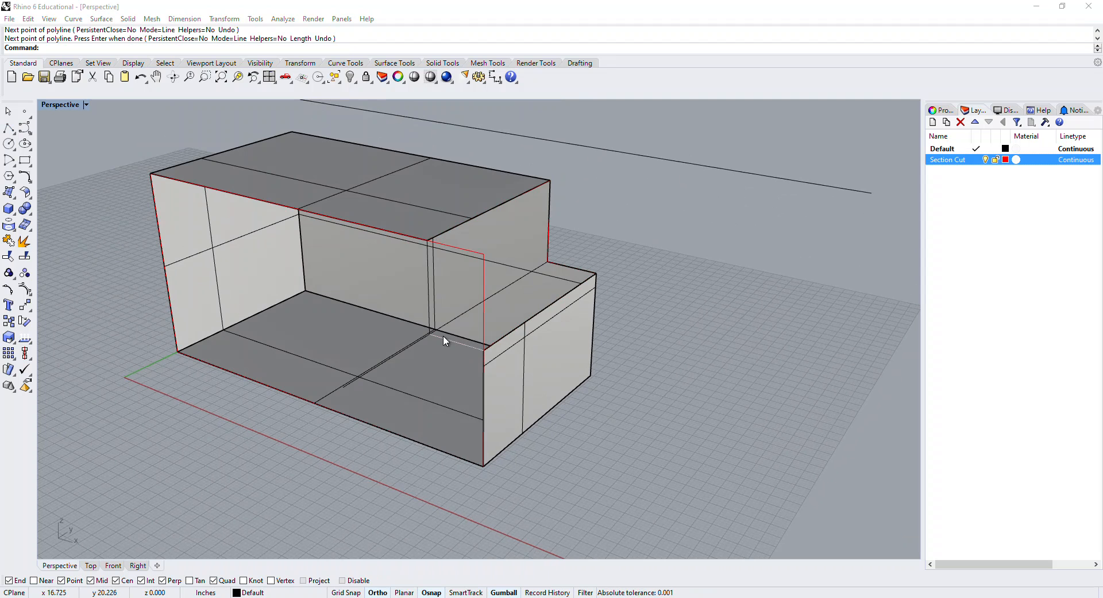
{"action": "left_click", "coordinate": [443, 338]}
{"action": "left_click", "coordinate": [525, 369]}
{"action": "right_click_drag", "start_coordinate": [550, 348], "coordinate": [539, 390]}
{"action": "type", "text": "trim"}
{"action": "key", "text": "Return"}
{"action": "left_click", "coordinate": [421, 346]}
{"action": "right_click", "coordinate": [417, 356]}
{"action": "right_click", "coordinate": [413, 363]}
{"action": "left_click", "coordinate": [590, 327]}
{"action": "right_click_drag", "start_coordinate": [479, 372], "coordinate": [550, 274]}
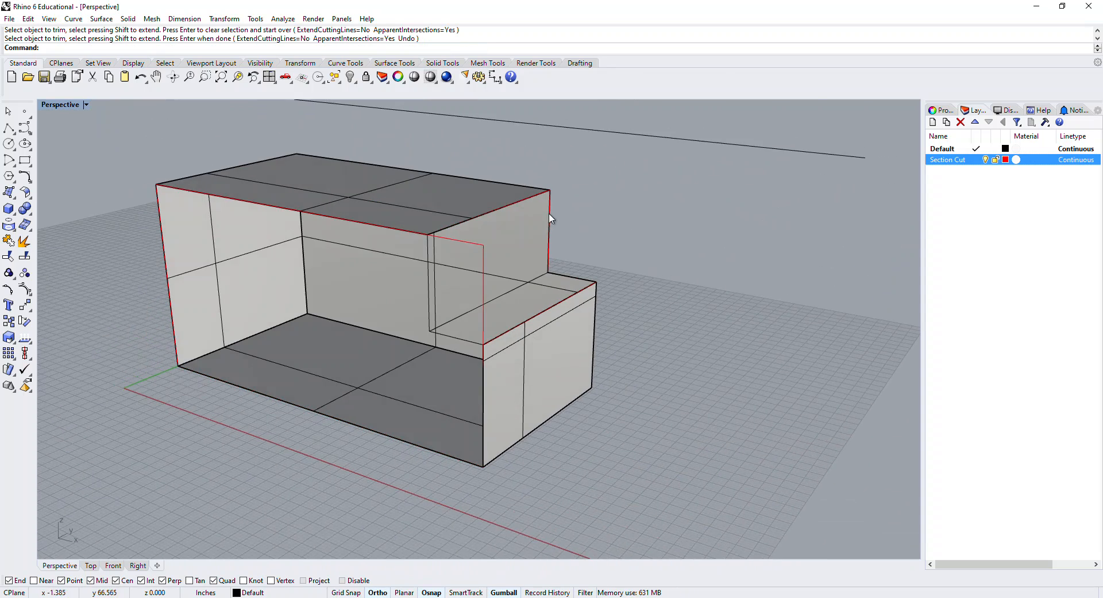
{"action": "scroll", "coordinate": [586, 225], "scroll_direction": "down", "scroll_amount": 3}
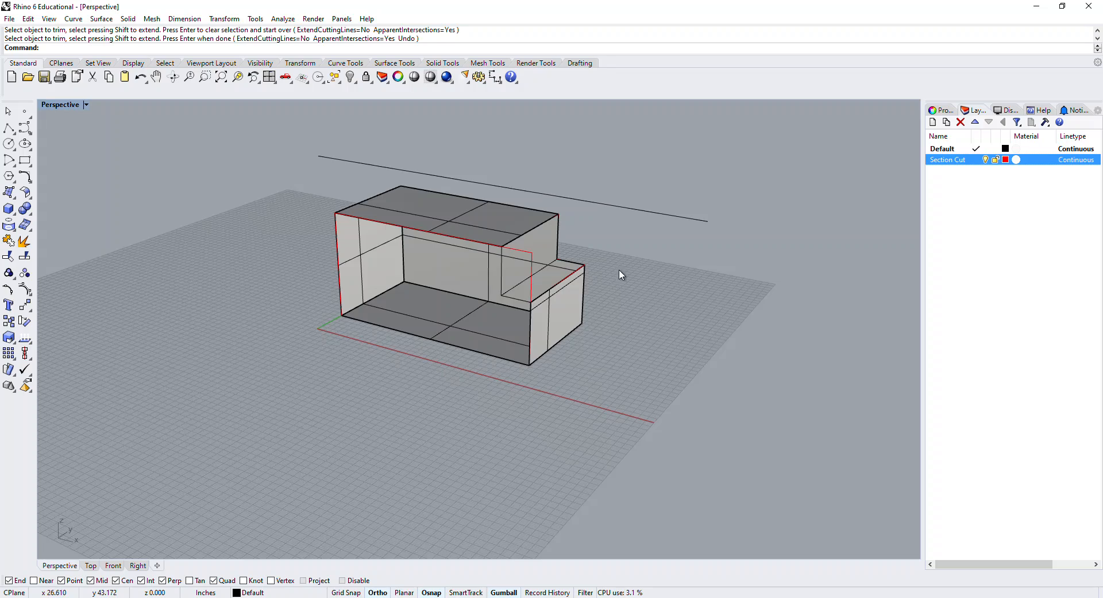
{"action": "right_click_drag", "start_coordinate": [621, 275], "coordinate": [508, 296]}
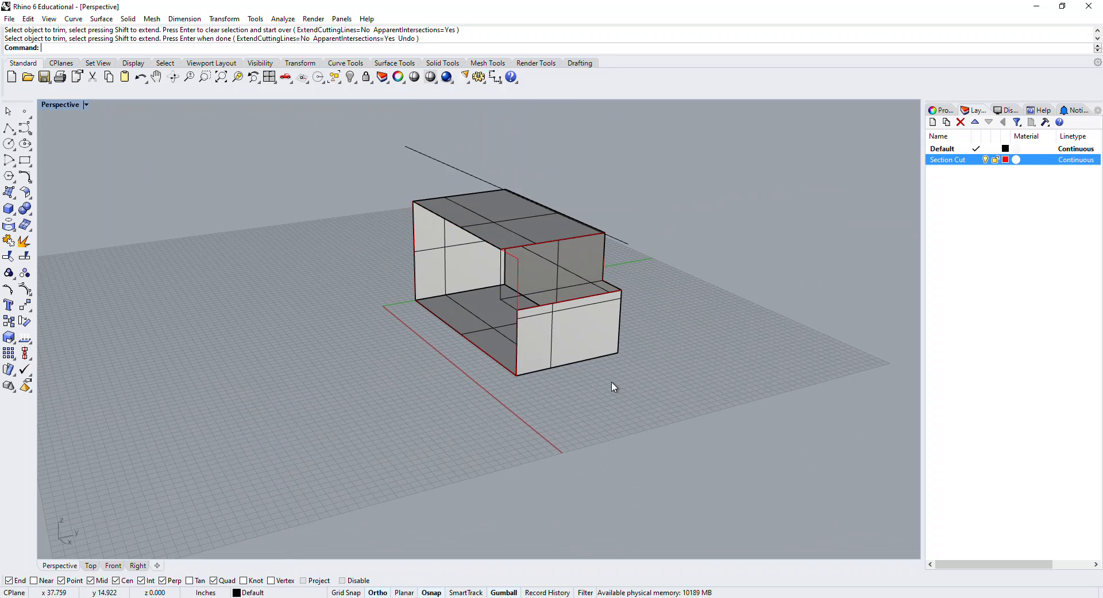
{"action": "mouse_move", "coordinate": [586, 320]}
{"action": "right_mouse_down"}
{"action": "mouse_move", "coordinate": [603, 315]}
{"action": "mouse_move", "coordinate": [564, 313]}
{"action": "mouse_move", "coordinate": [590, 312]}
{"action": "right_mouse_up"}
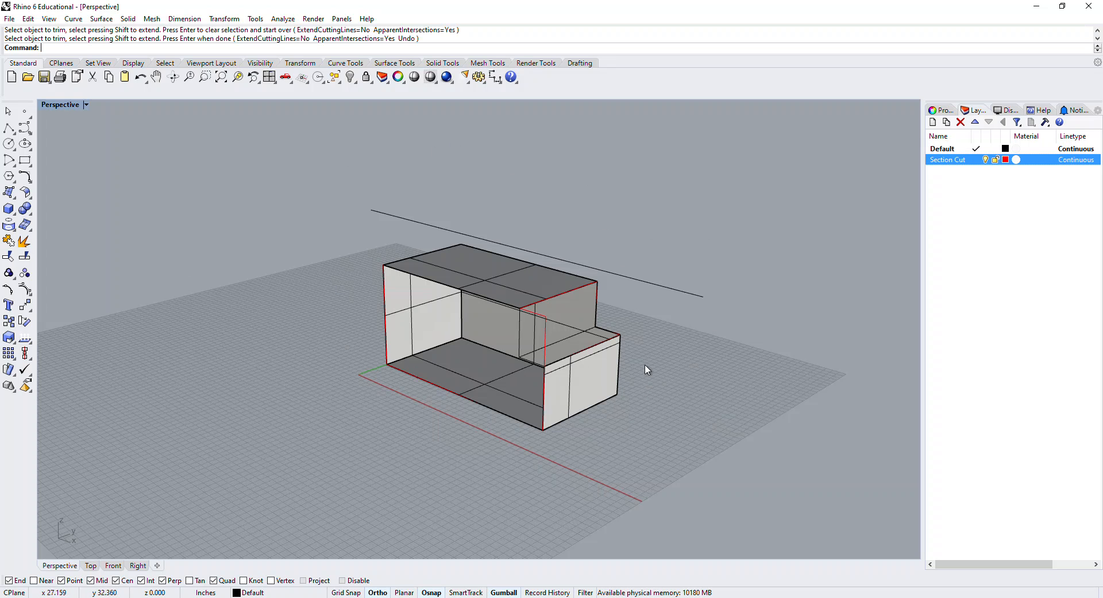
{"action": "right_click_drag", "start_coordinate": [542, 358], "coordinate": [556, 348]}
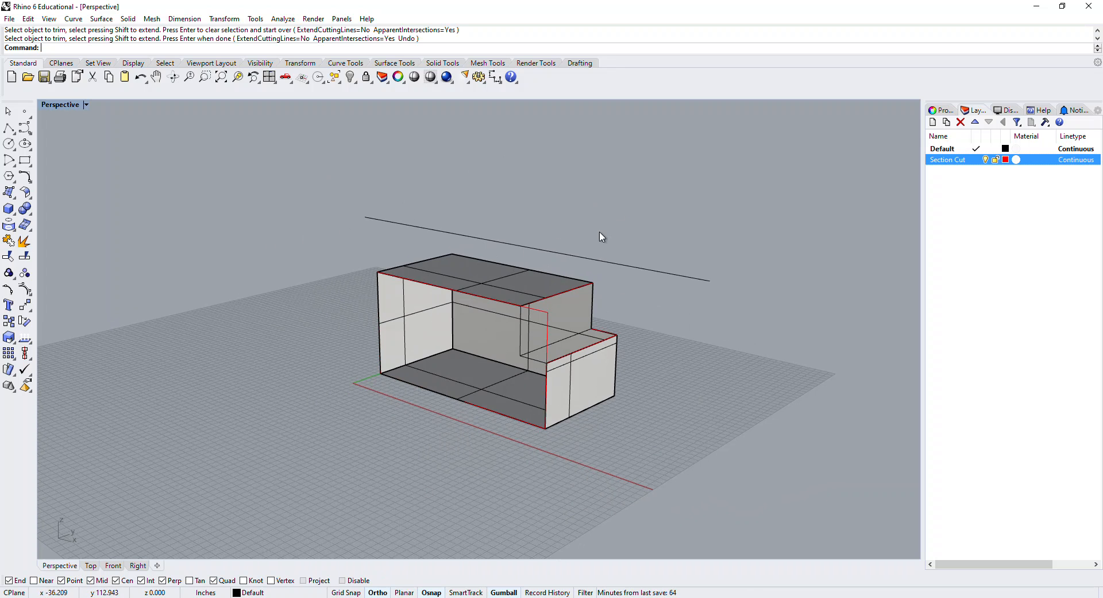
{"action": "mouse_move", "coordinate": [605, 336]}
{"action": "right_mouse_down"}
{"action": "mouse_move", "coordinate": [595, 350]}
{"action": "mouse_move", "coordinate": [613, 343]}
{"action": "right_mouse_up"}
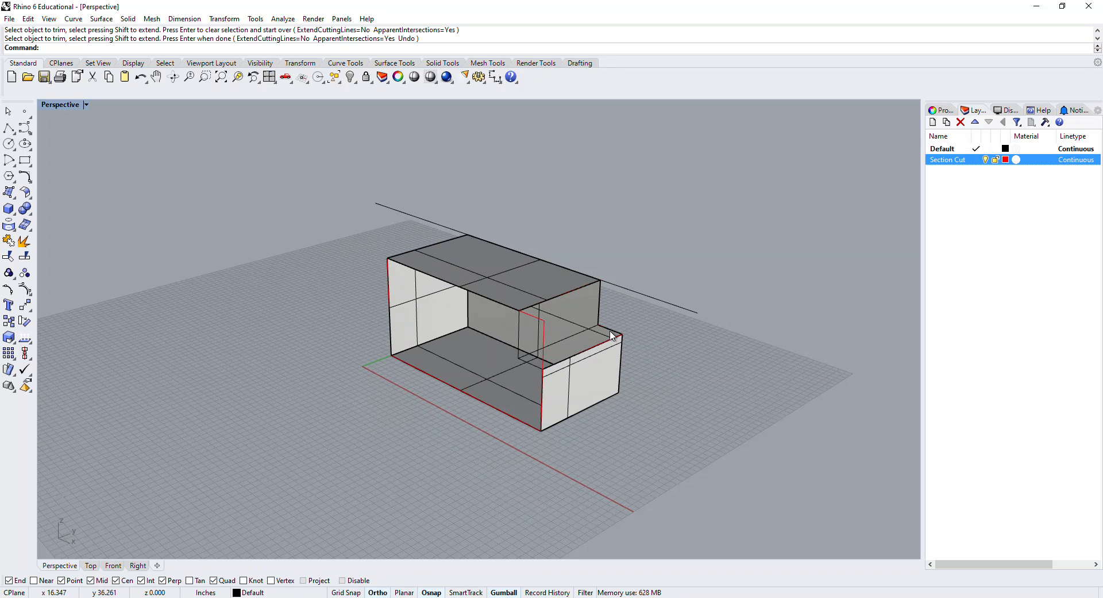
{"action": "right_click_drag", "start_coordinate": [613, 338], "coordinate": [583, 303]}
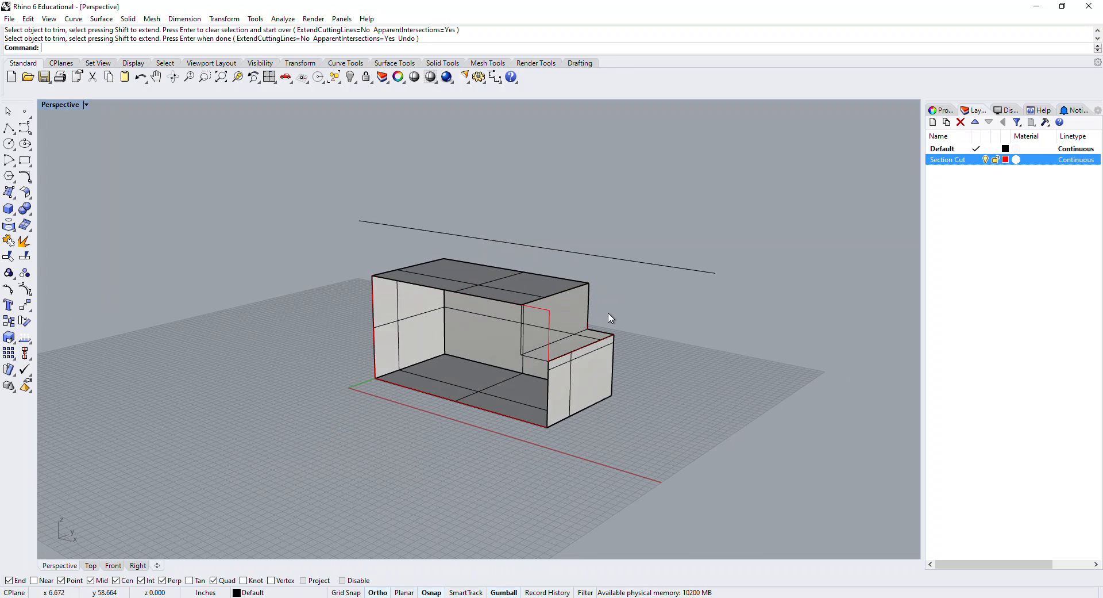